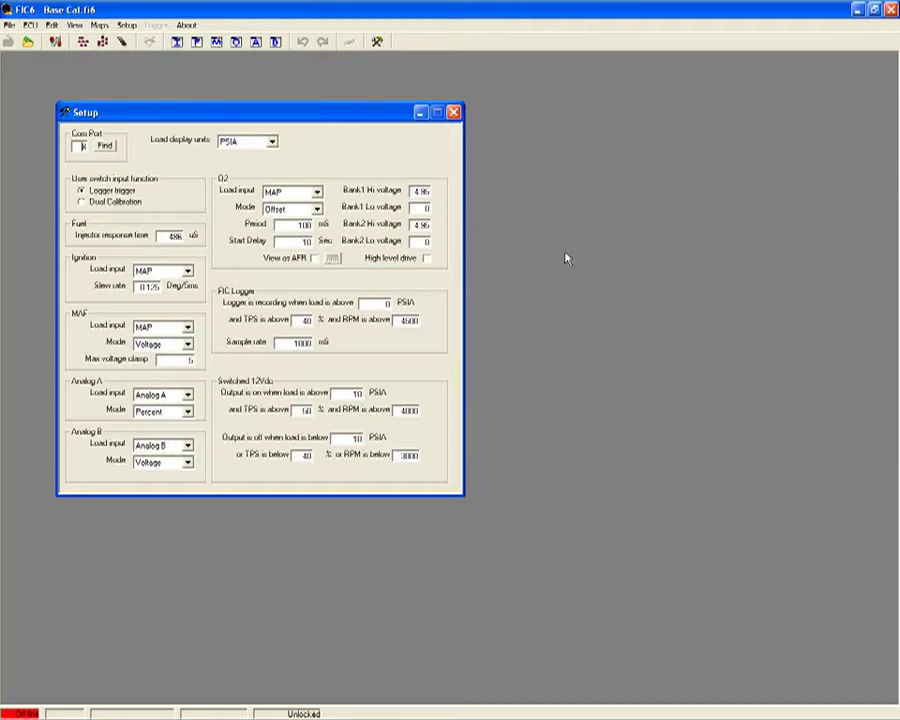
# Open the MAP-load fuel map, move its window up-left, and paste -60.2 into every cell.
pyautogui.click(198, 42)
pyautogui.moveTo(255, 236); pyautogui.dragTo(229, 195)
pyautogui.hotkey('ctrl', 'v')
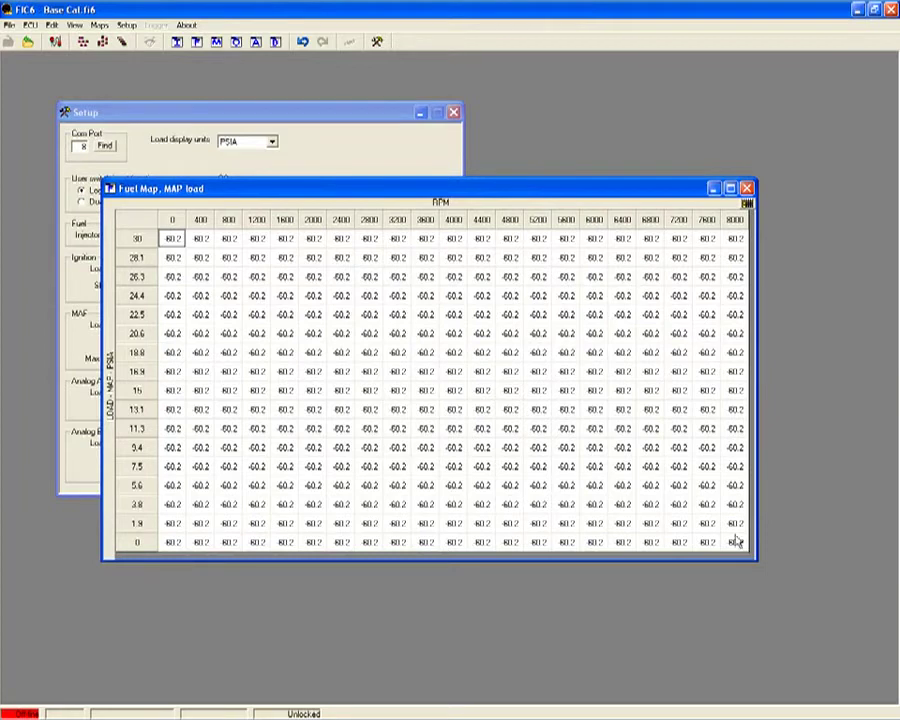
# Select the entire fuel map table from row 0 to row 30 across all RPM.
pyautogui.moveTo(181, 243); pyautogui.dragTo(735, 545)
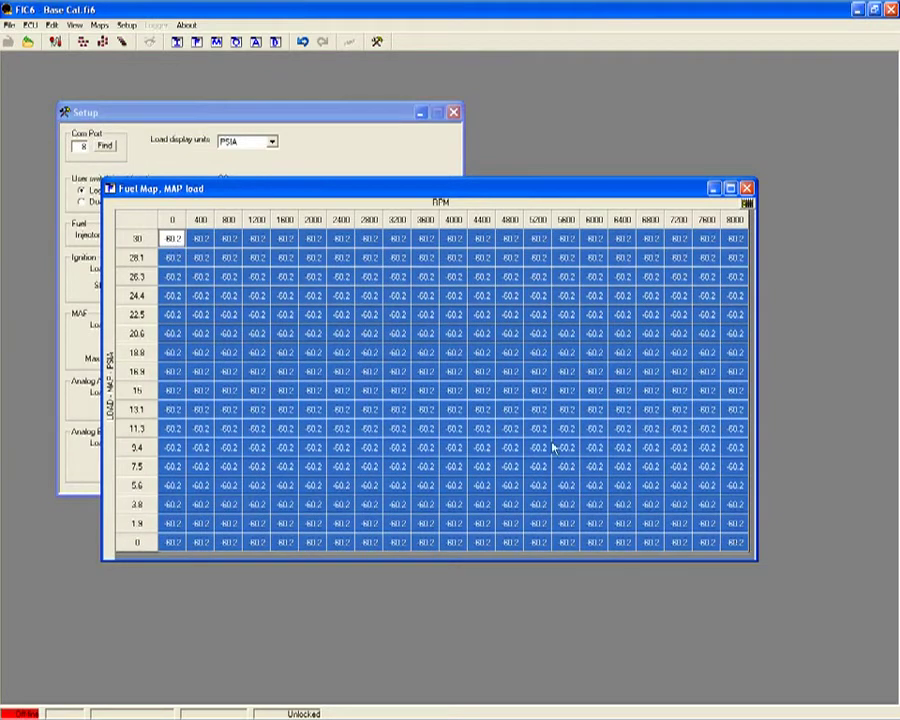
pyautogui.click(172, 243)
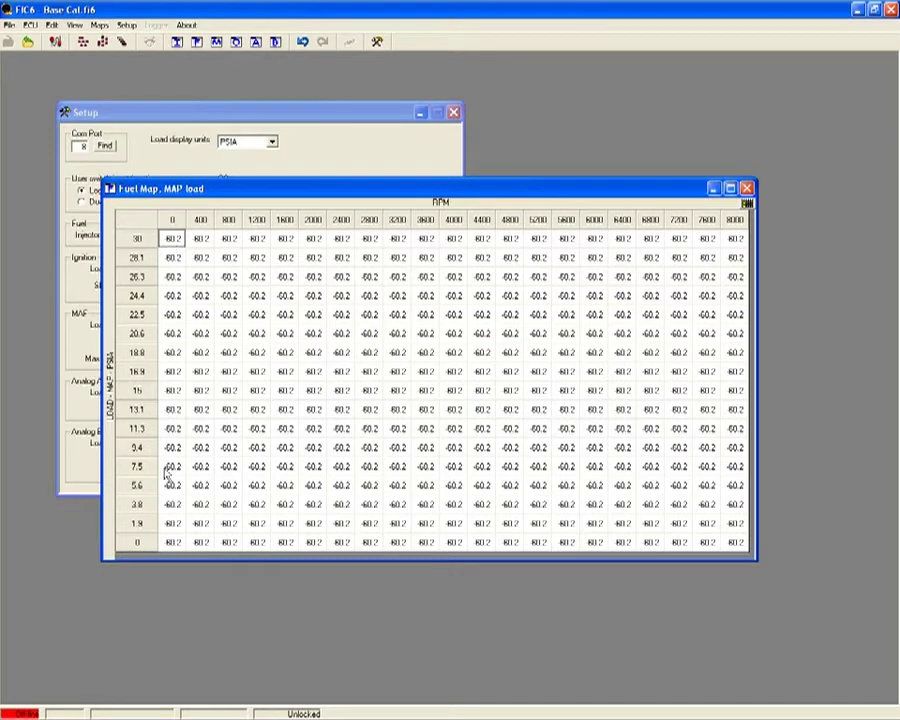
pyautogui.click(170, 540)
pyautogui.click(175, 243)
pyautogui.click(736, 542)
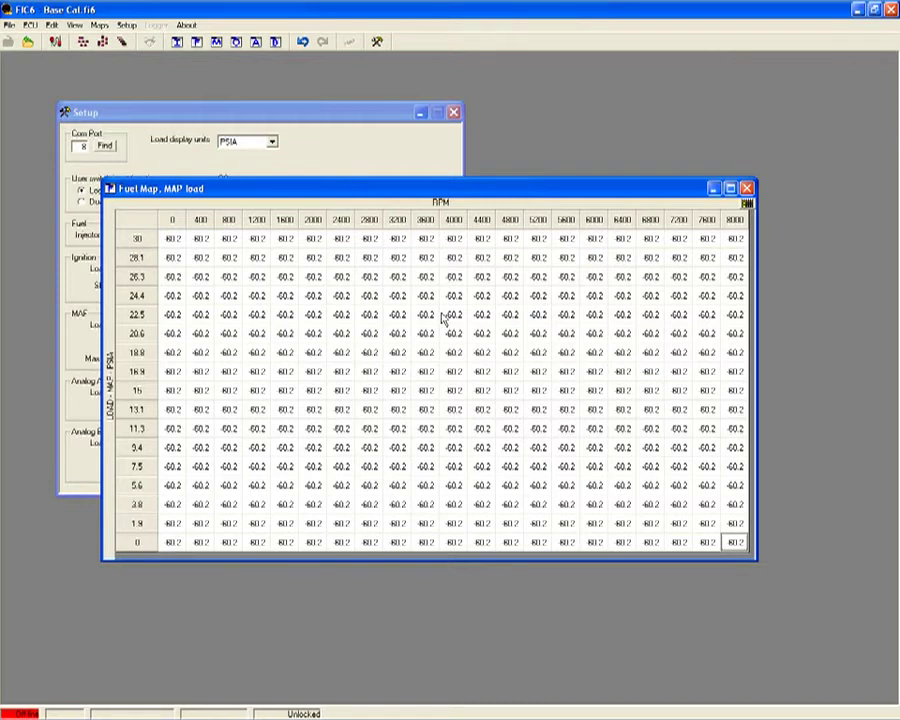
pyautogui.moveTo(172, 542); pyautogui.dragTo(735, 245)
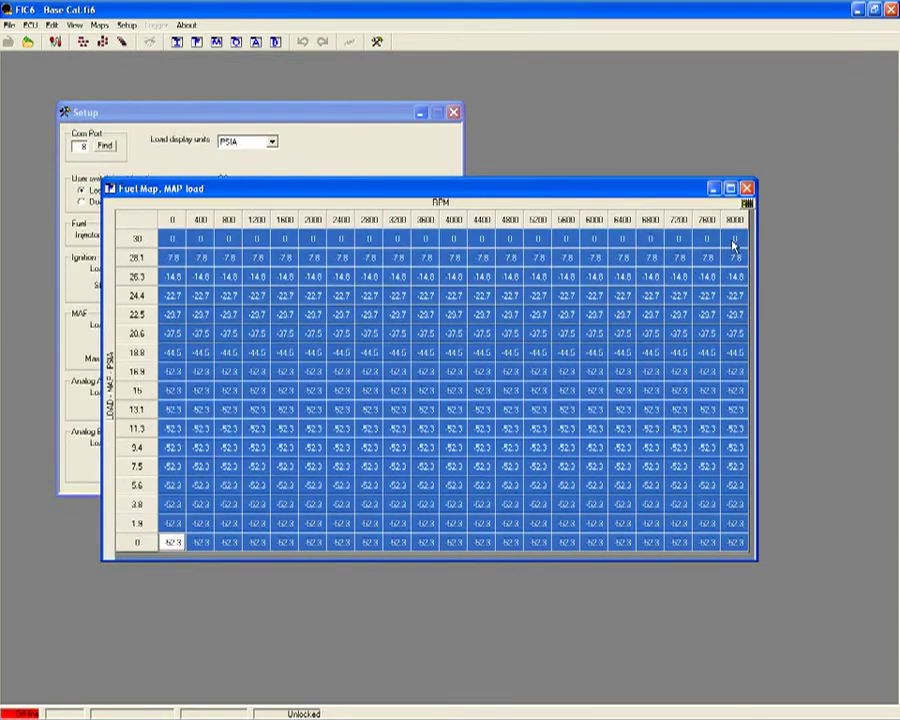
# Set every selected fuel map cell to 99.2, then correct it to 100.
pyautogui.rightClick(428, 335)
pyautogui.click(463, 372)
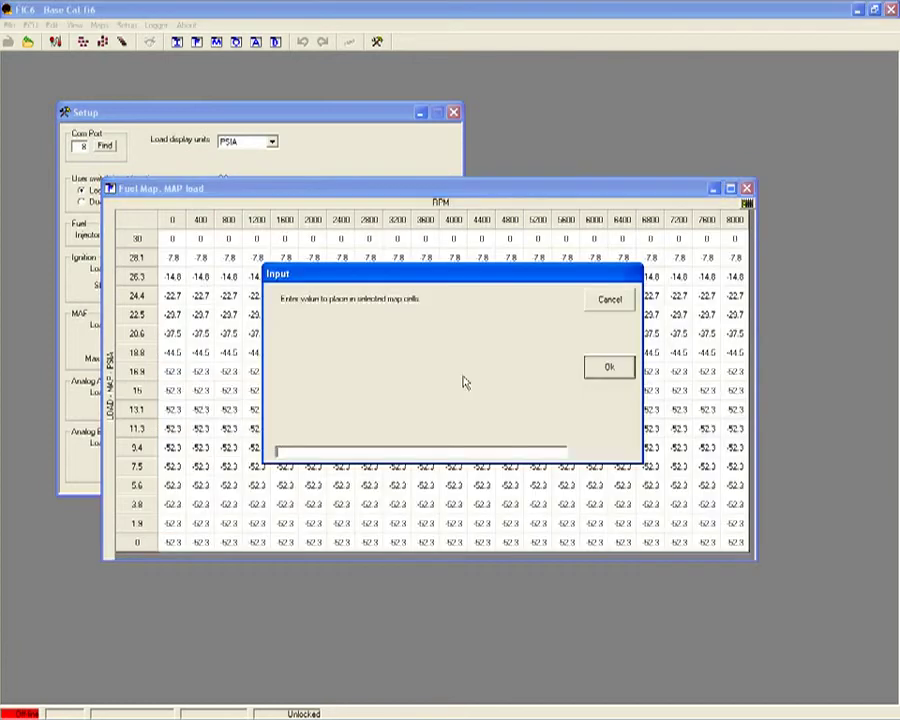
pyautogui.write('99.2')
pyautogui.press('Return')
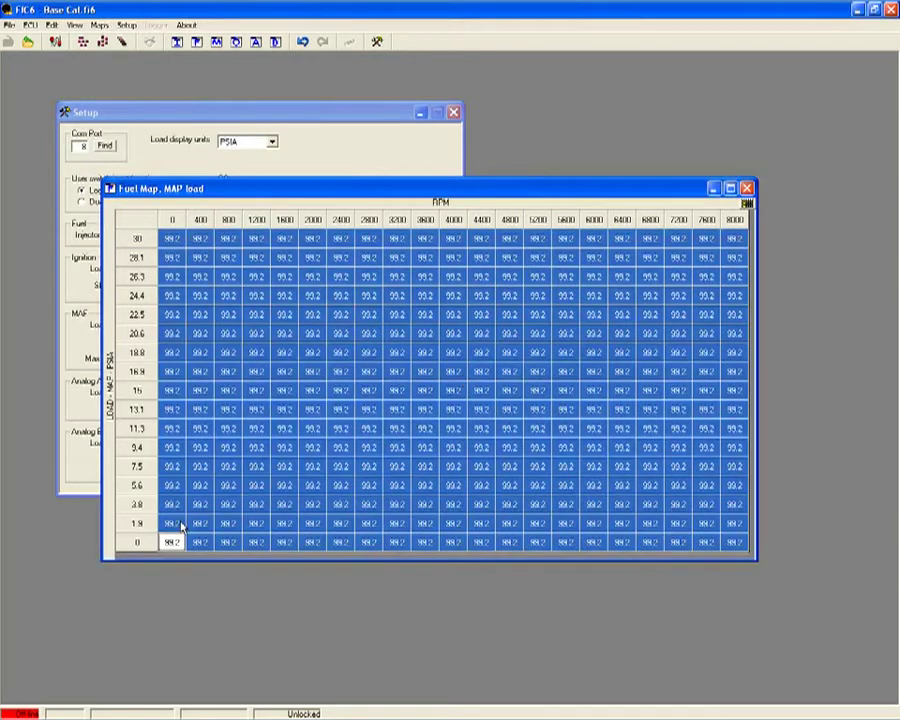
pyautogui.rightClick(178, 512)
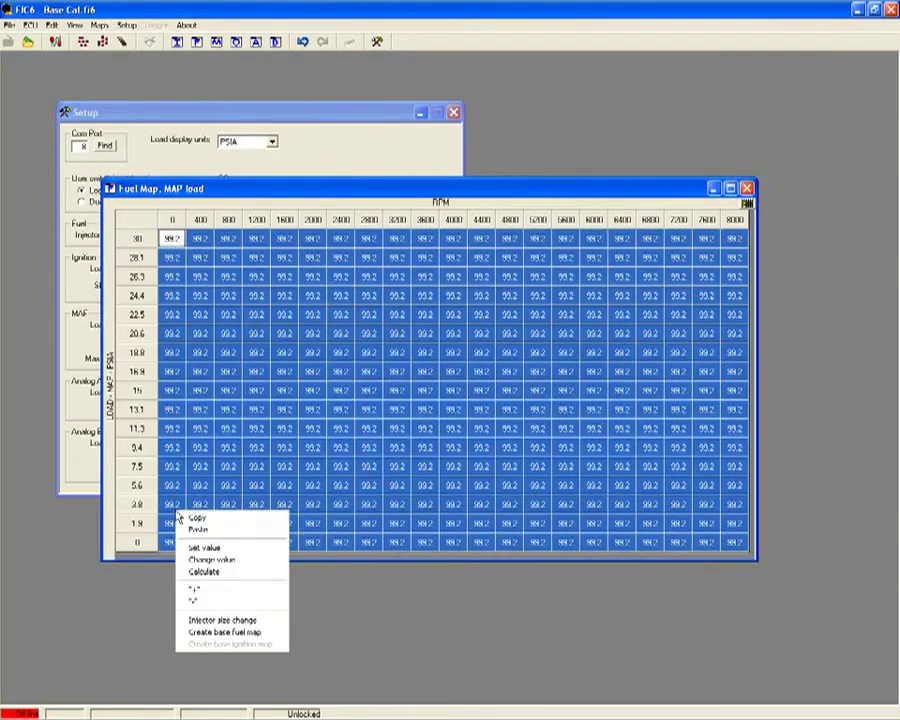
pyautogui.click(224, 549)
pyautogui.write('100')
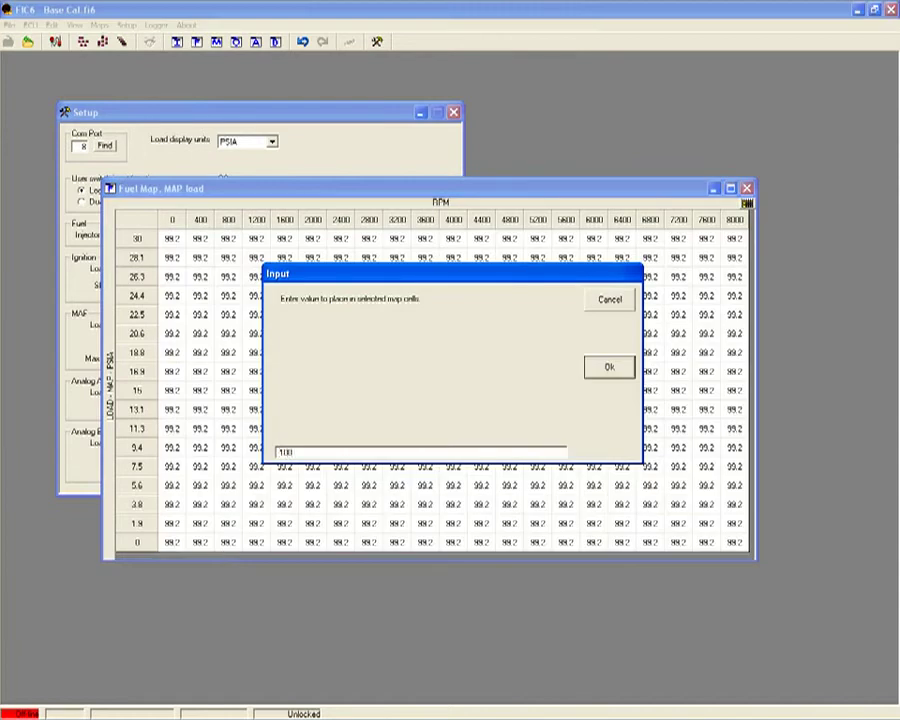
pyautogui.press('Return')
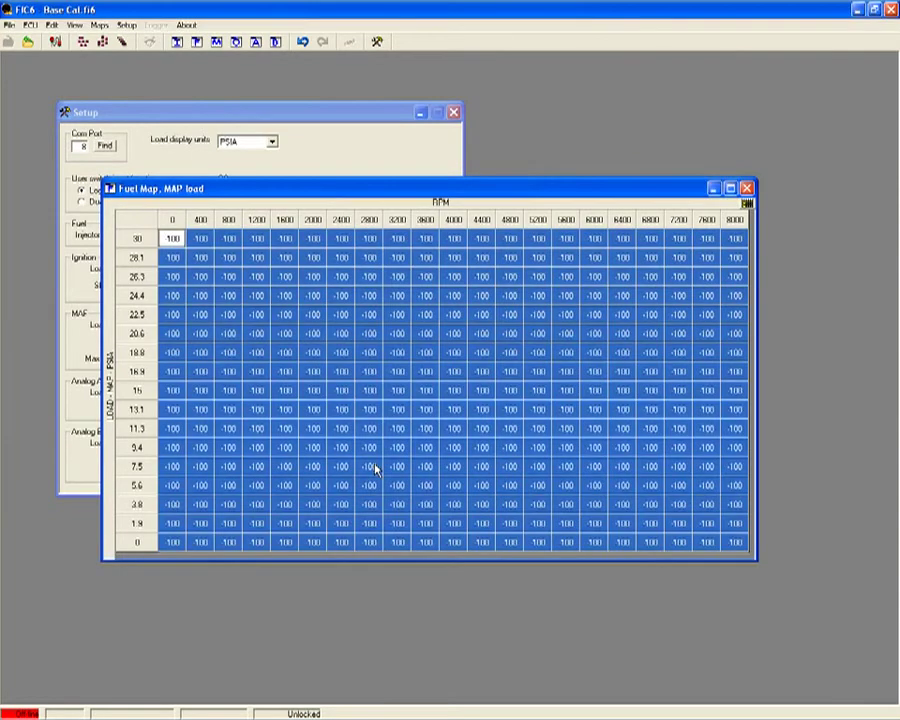
# Apply an injector size change to the fuel map with new size 550 and old size 220.
pyautogui.click(166, 543)
pyautogui.rightClick(327, 377)
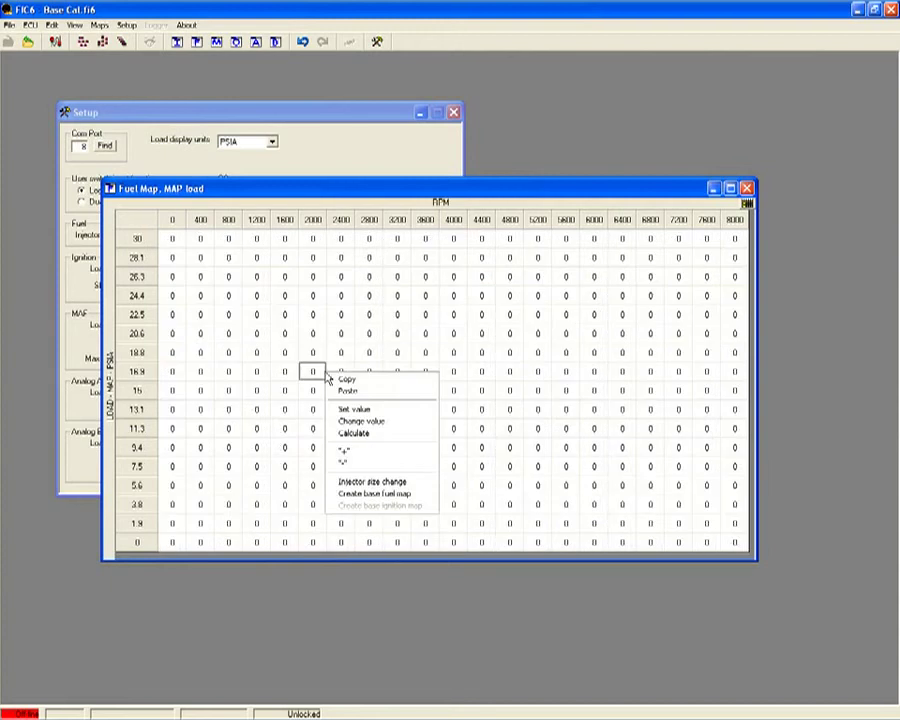
pyautogui.click(395, 482)
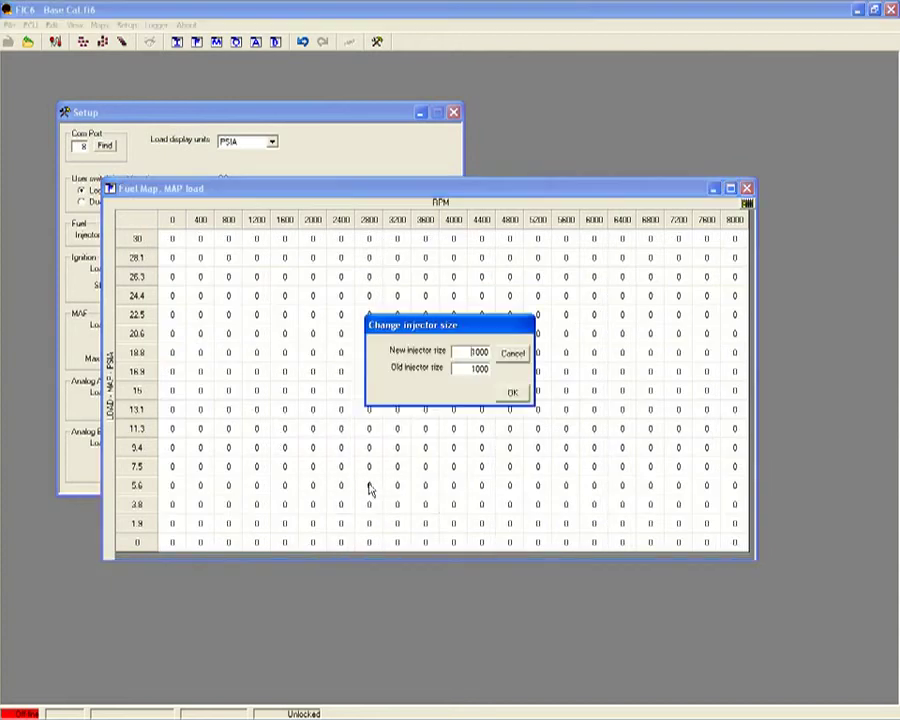
pyautogui.doubleClick(467, 352)
pyautogui.write('550')
pyautogui.doubleClick(478, 368)
pyautogui.write('220')
pyautogui.click(510, 392)
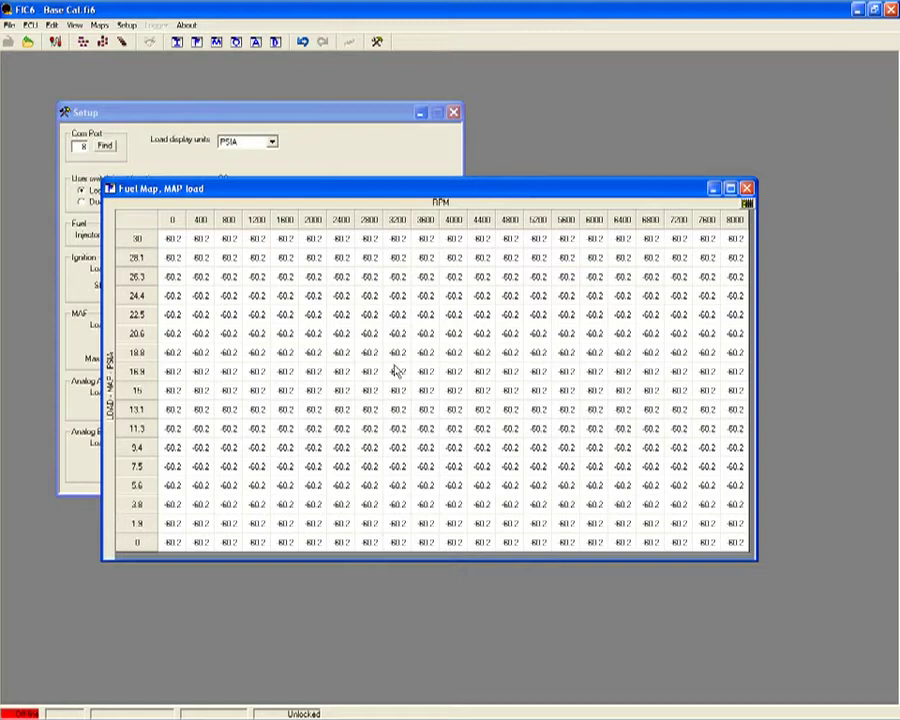
pyautogui.click(174, 240)
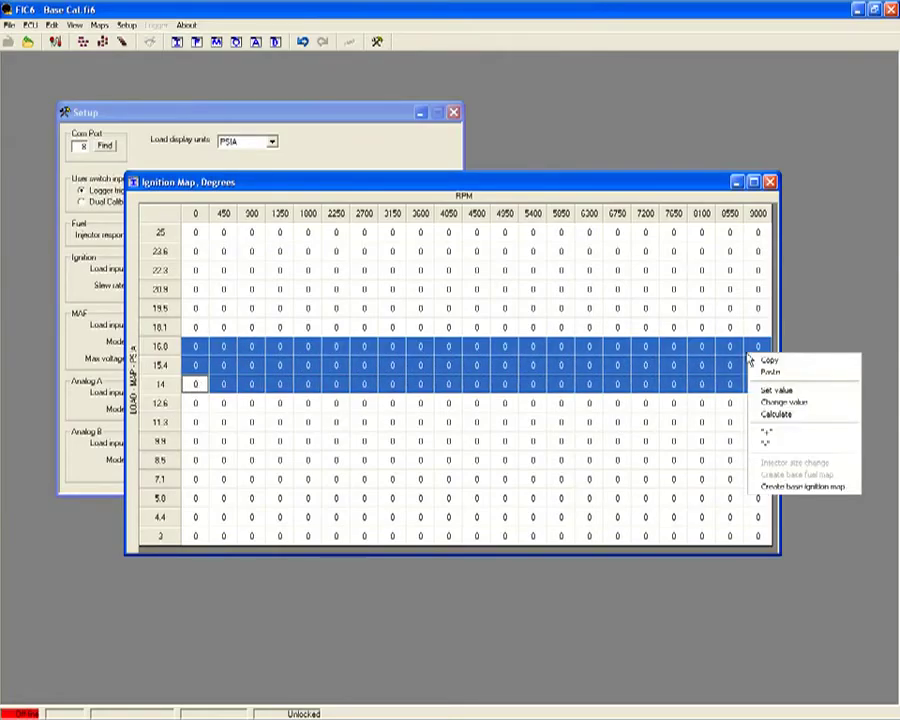
# Set ignition rows 16.0–14 to -2 and rows 20.8–18.1 to -3 across all RPM.
pyautogui.click(770, 390)
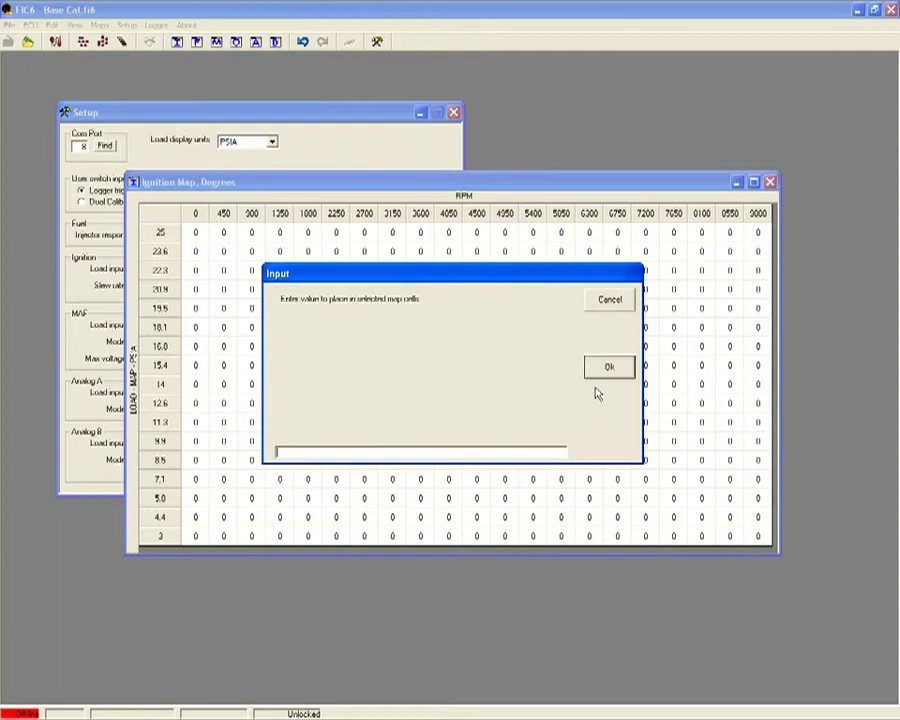
pyautogui.write('3')
pyautogui.press('Return')
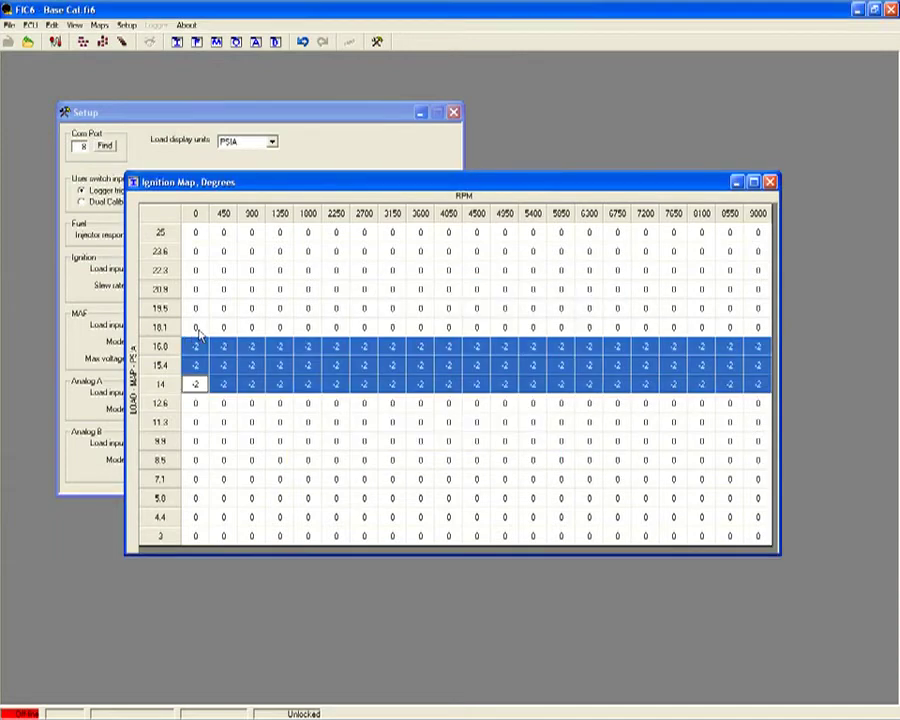
pyautogui.moveTo(195, 327); pyautogui.dragTo(783, 305)
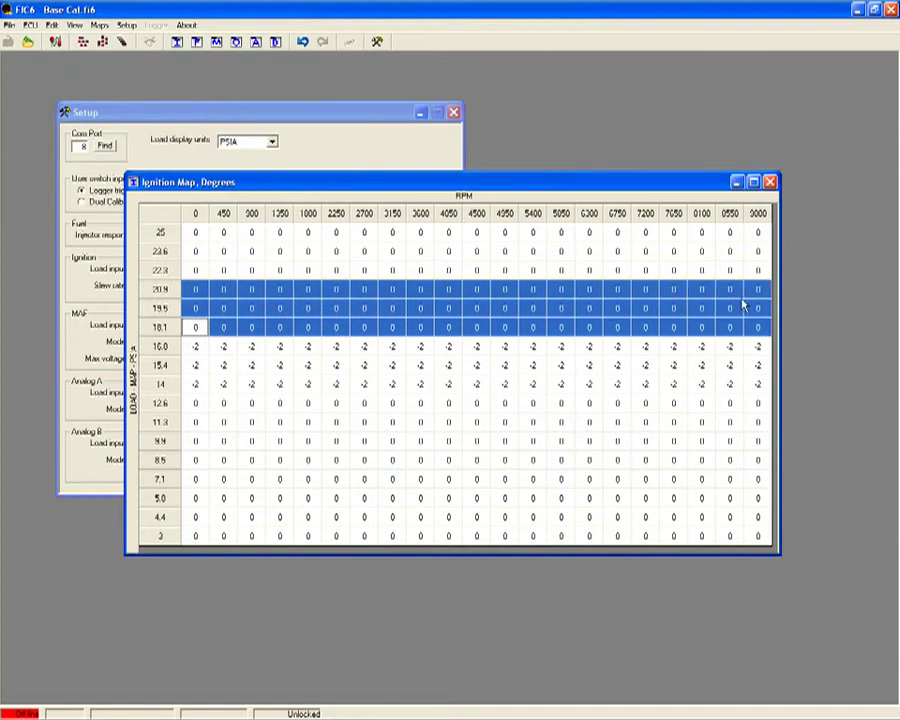
pyautogui.rightClick(745, 306)
pyautogui.click(765, 345)
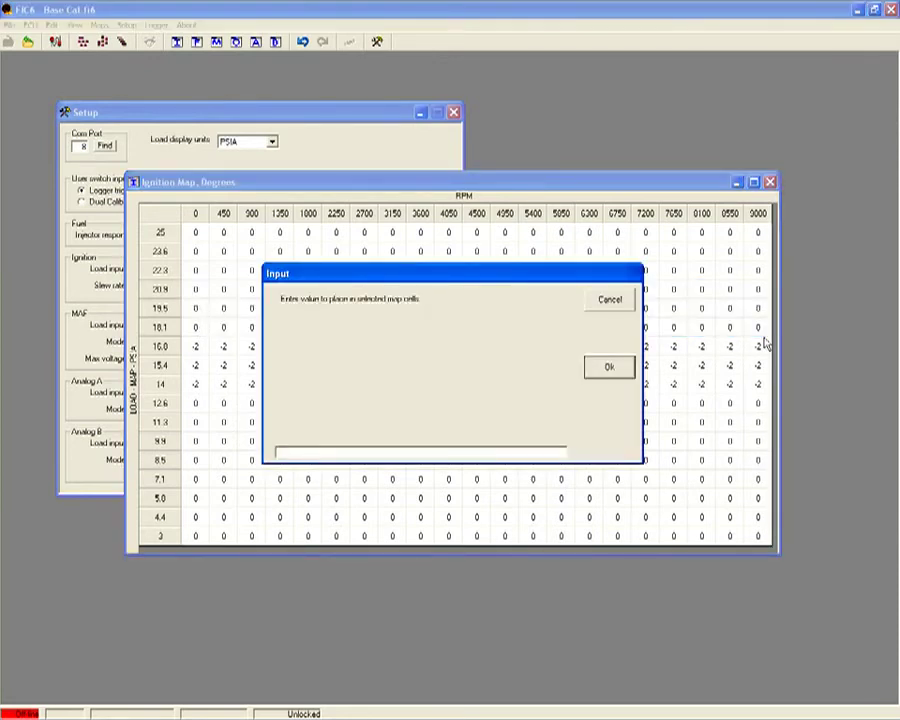
pyautogui.write('-3')
pyautogui.press('Return')
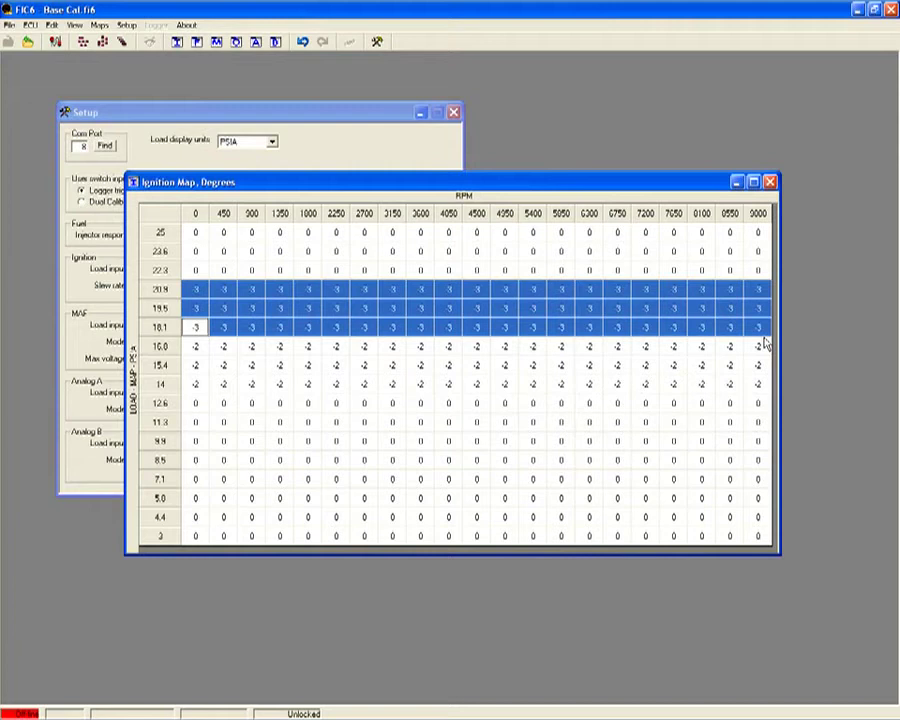
# Set ignition rows 25–22.3 to -4 across all RPM, then clear the selection.
pyautogui.moveTo(195, 270); pyautogui.dragTo(844, 238)
pyautogui.rightClick(758, 232)
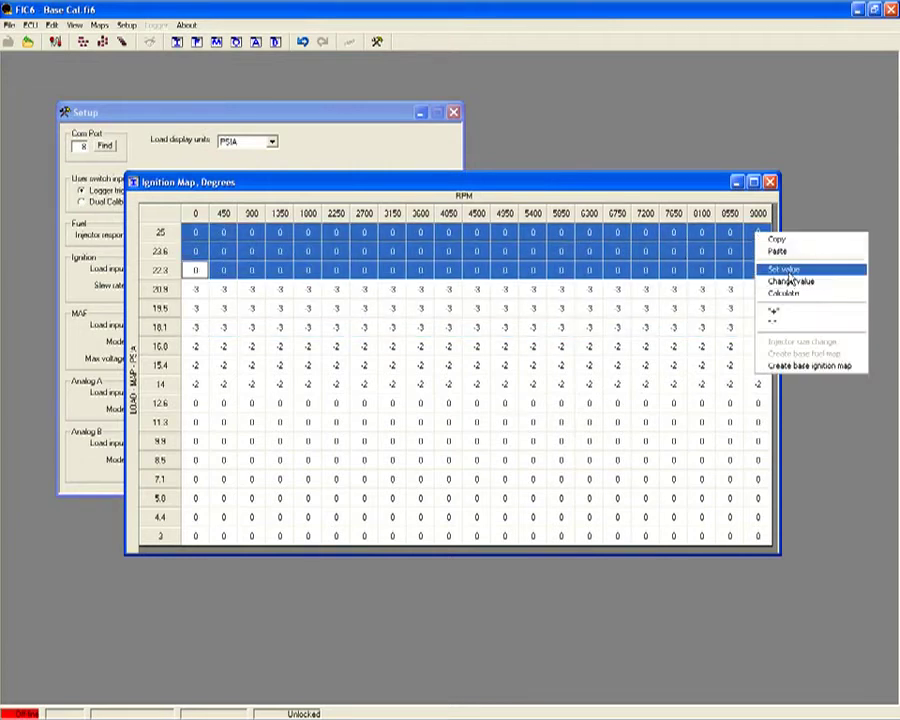
pyautogui.click(789, 271)
pyautogui.write('4')
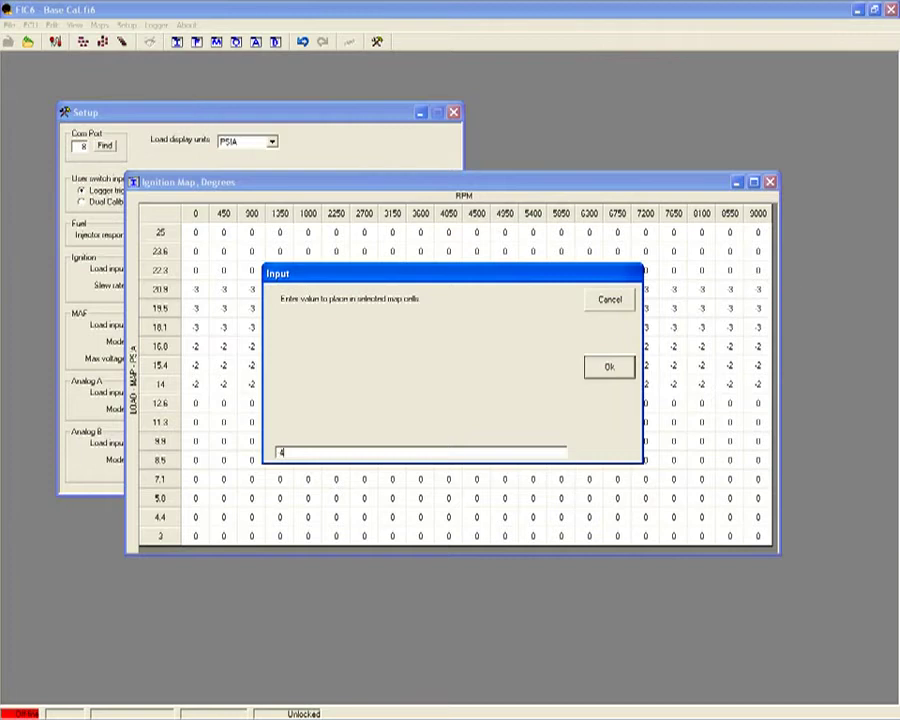
pyautogui.press('Return')
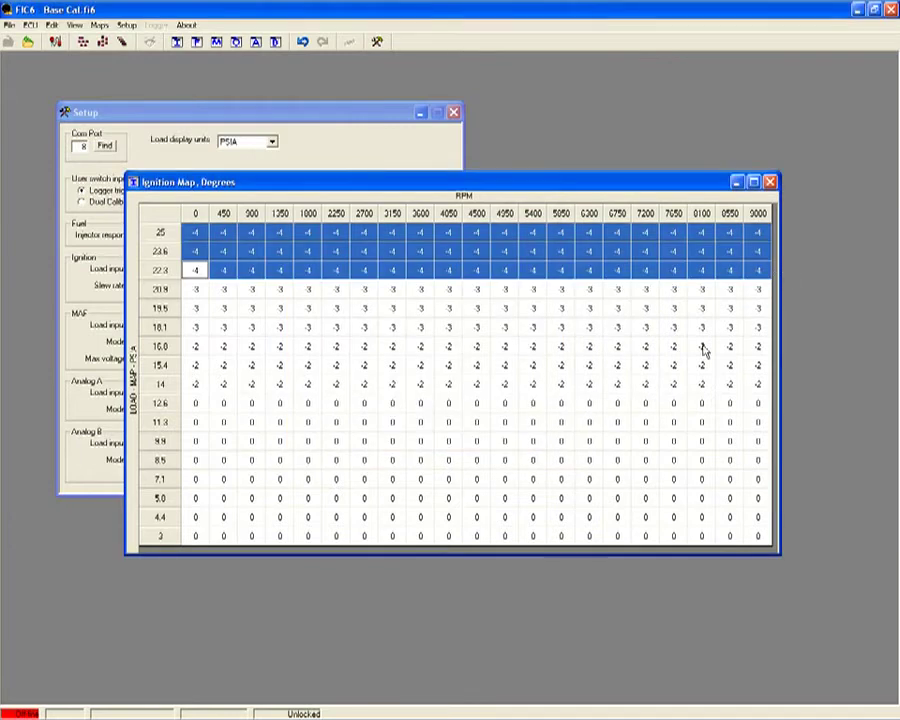
pyautogui.click(251, 403)
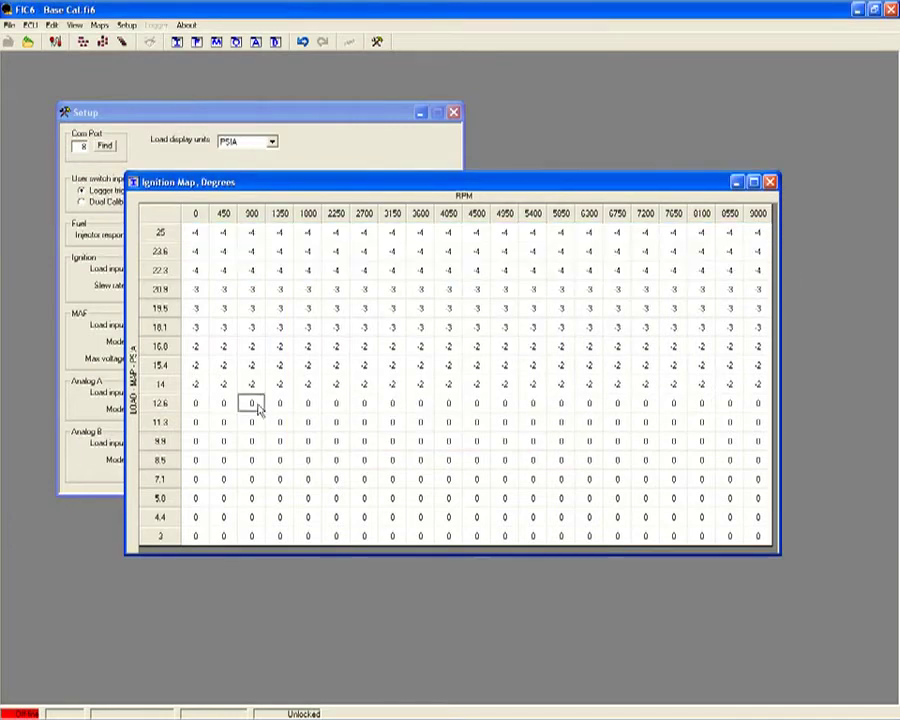
pyautogui.rightClick(390, 403)
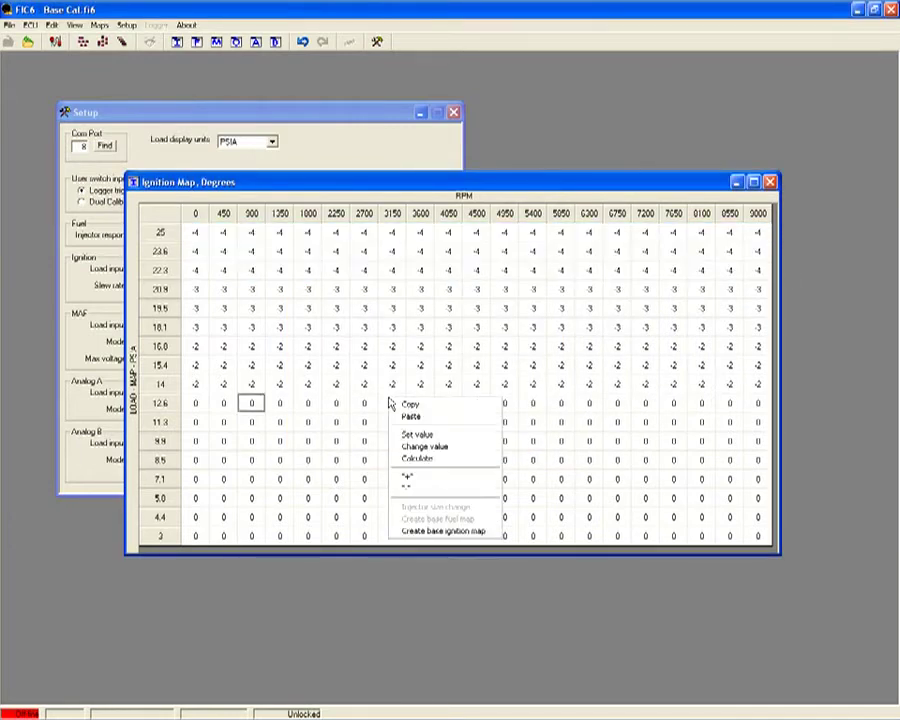
# Create the base ignition map with Max rpm 6500, Max boost 30 and Timing retard 0.75.
pyautogui.click(416, 532)
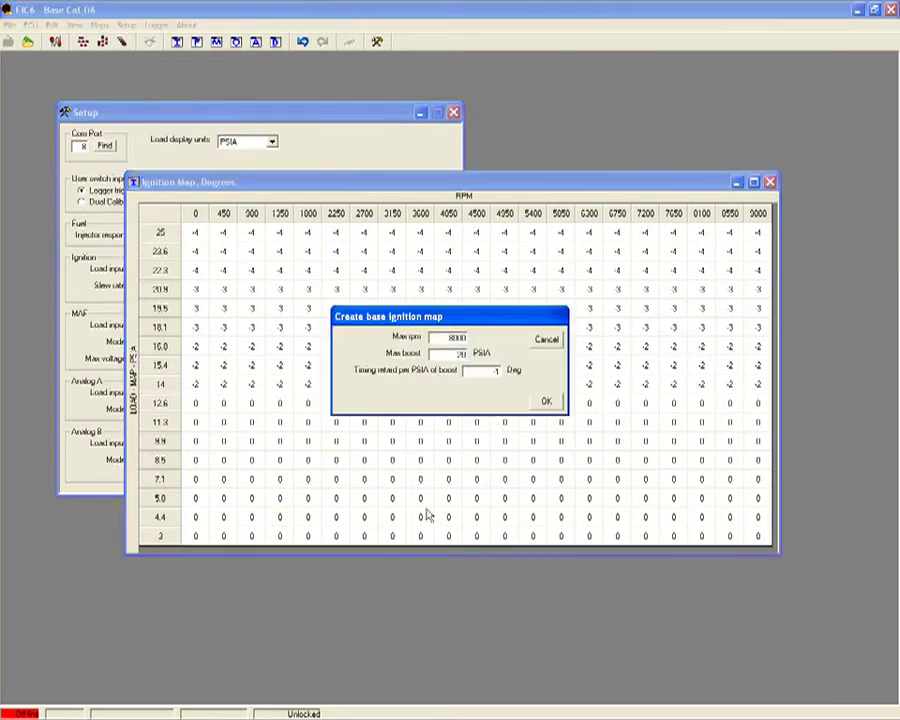
pyautogui.moveTo(444, 337); pyautogui.dragTo(476, 341)
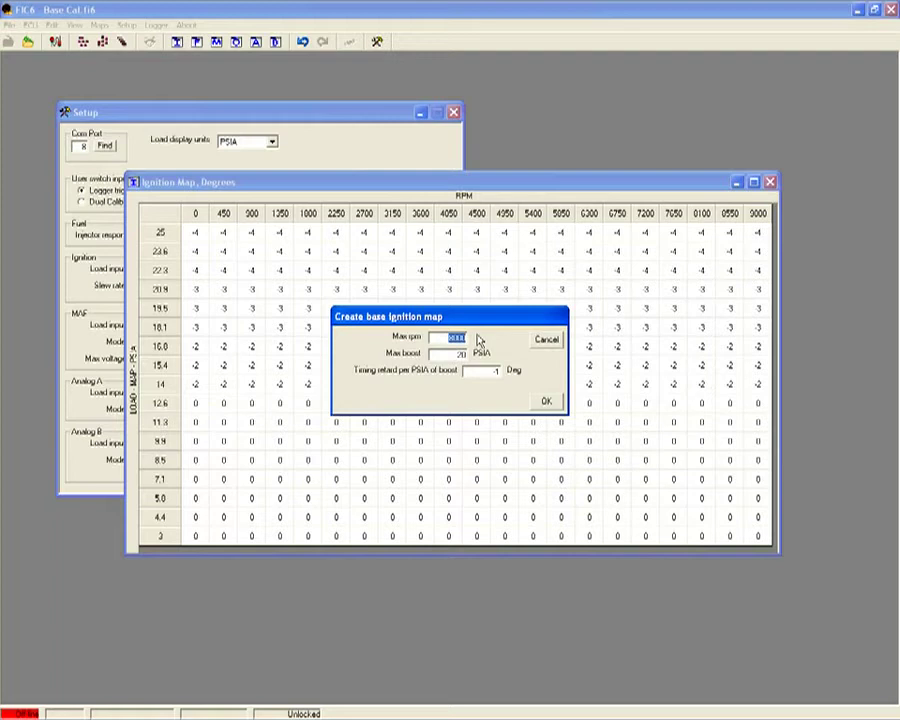
pyautogui.write('6500')
pyautogui.moveTo(444, 354); pyautogui.dragTo(476, 358)
pyautogui.write('30')
pyautogui.press('BackSpace')
pyautogui.press('BackSpace')
pyautogui.write('0.75')
pyautogui.click(546, 402)
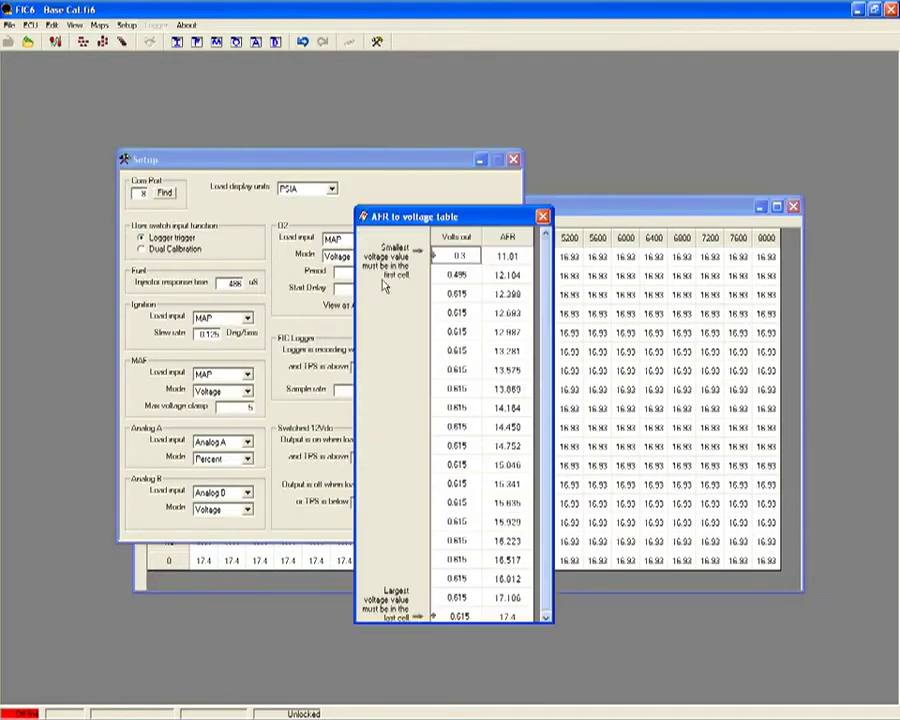
# Enter 1 in the last Volts out cell, interpolate the column to the first row, and close the table.
pyautogui.moveTo(449, 218); pyautogui.dragTo(388, 190)
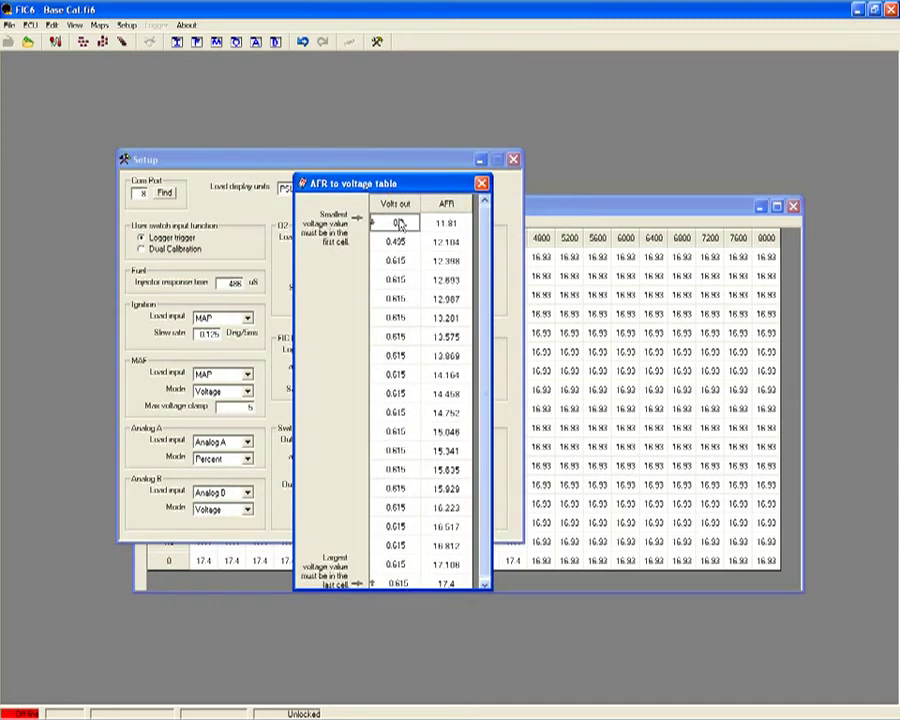
pyautogui.click(394, 588)
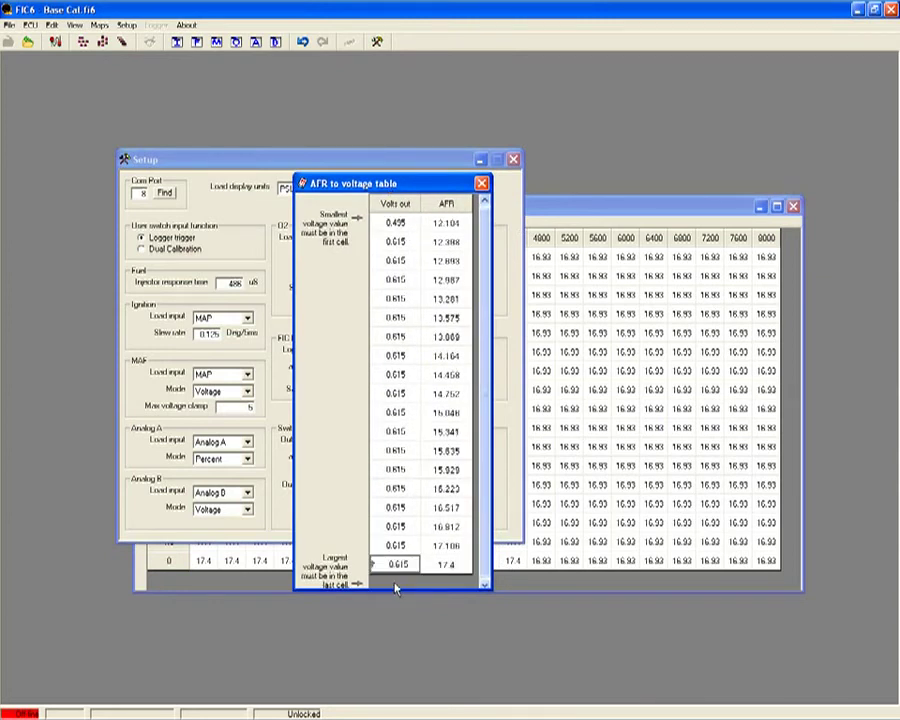
pyautogui.write('1')
pyautogui.moveTo(398, 546); pyautogui.dragTo(400, 237)
pyautogui.rightClick(400, 237)
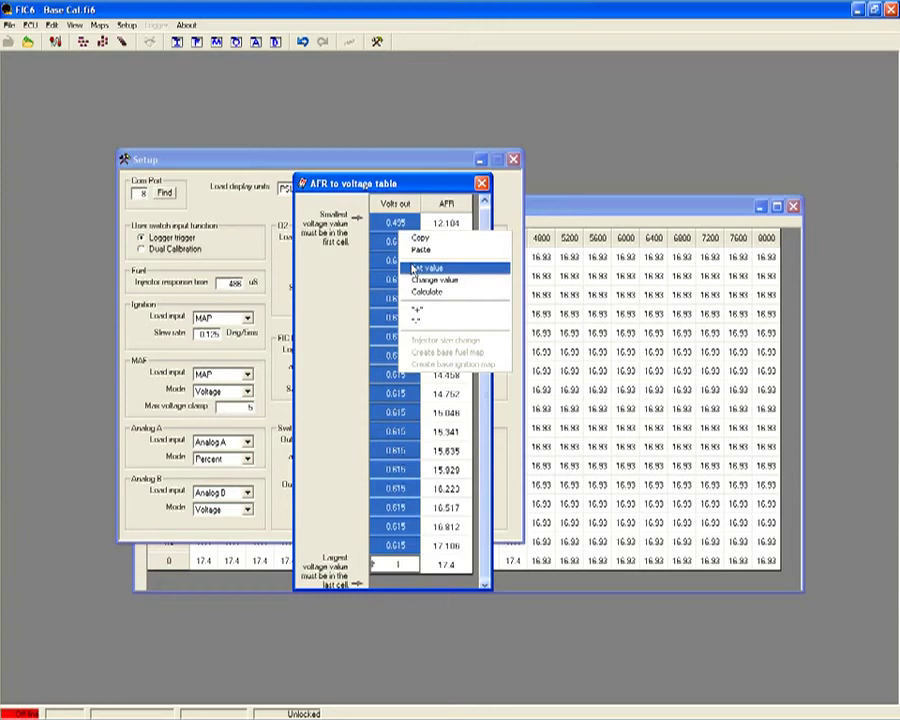
pyautogui.click(463, 294)
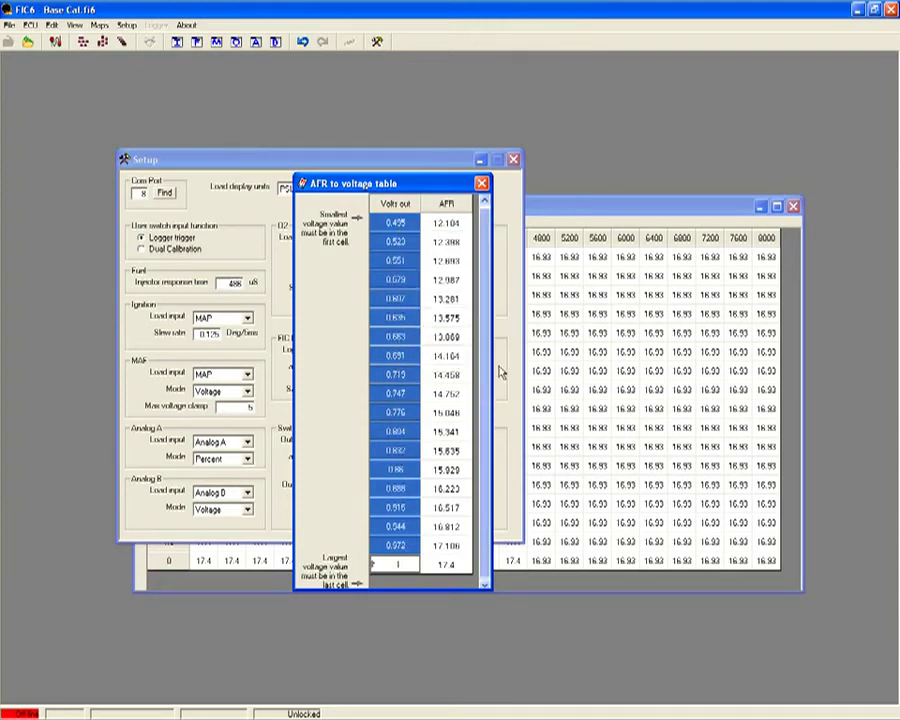
pyautogui.scroll(1, 500, 367)
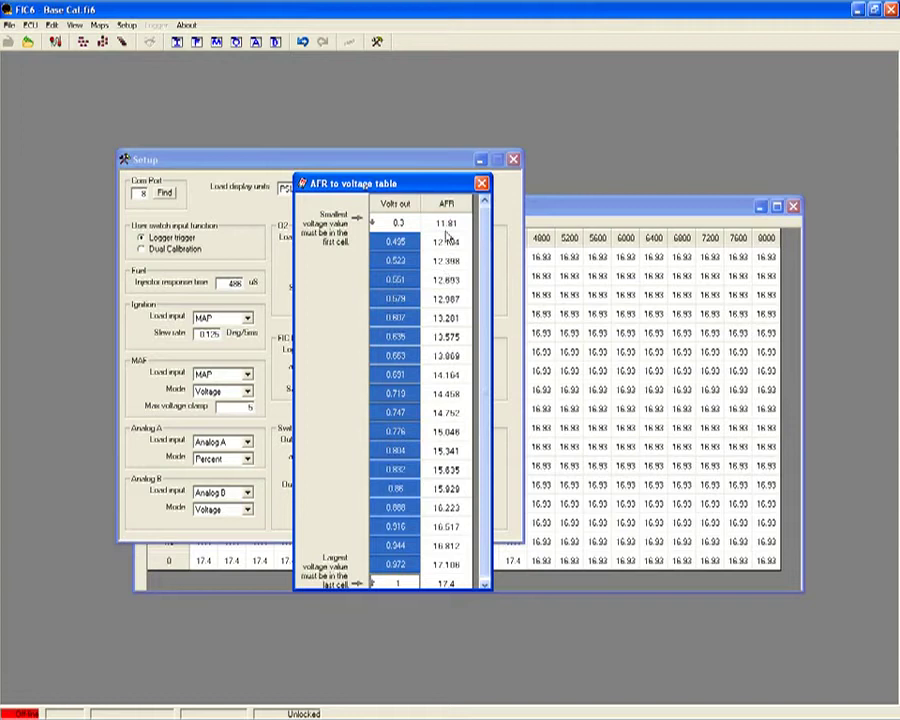
pyautogui.click(482, 184)
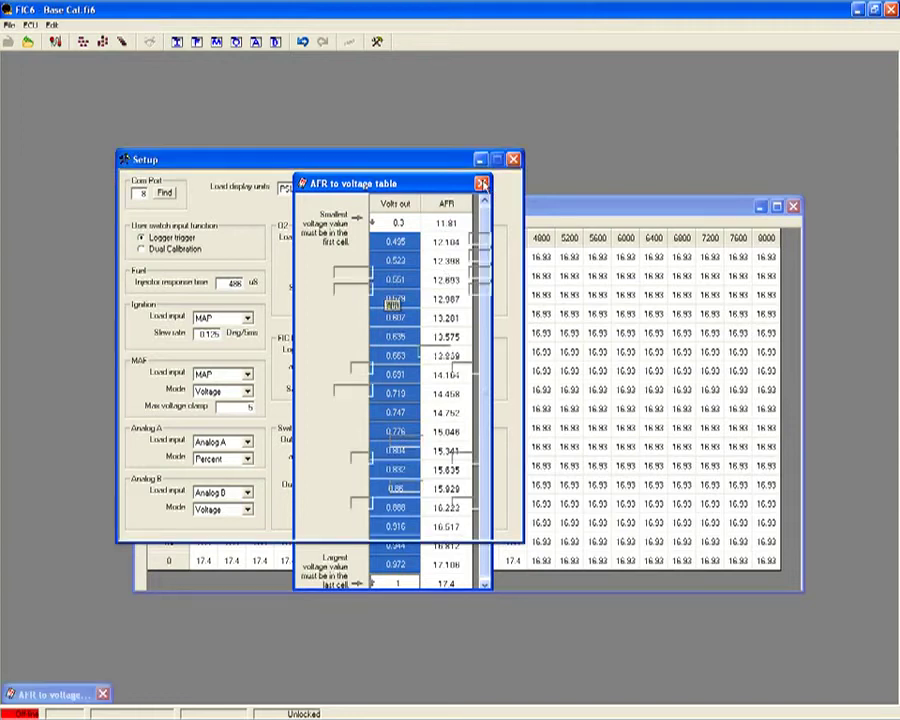
pyautogui.click(575, 212)
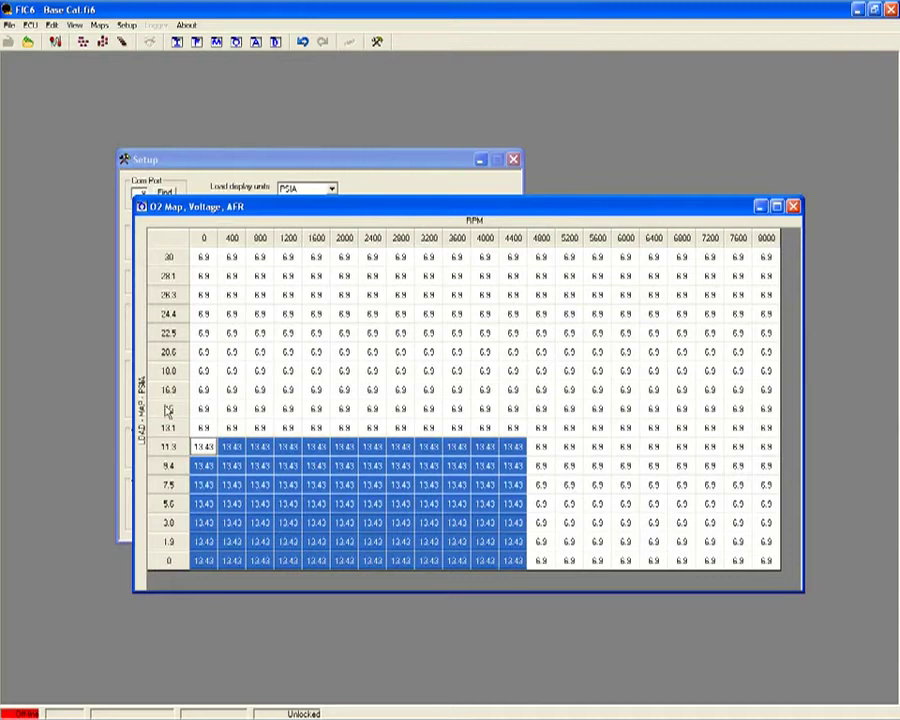
# Set the O2 map cells at 4800–8000 rpm, loads 0–11.3, to 13.02.
pyautogui.moveTo(543, 456); pyautogui.dragTo(766, 577)
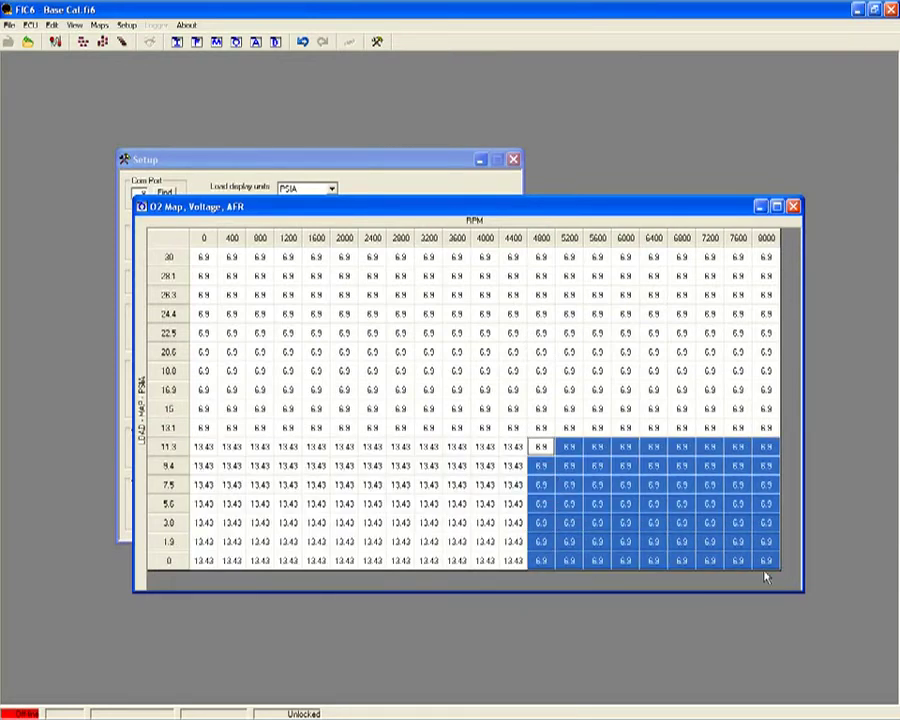
pyautogui.rightClick(608, 521)
pyautogui.click(636, 556)
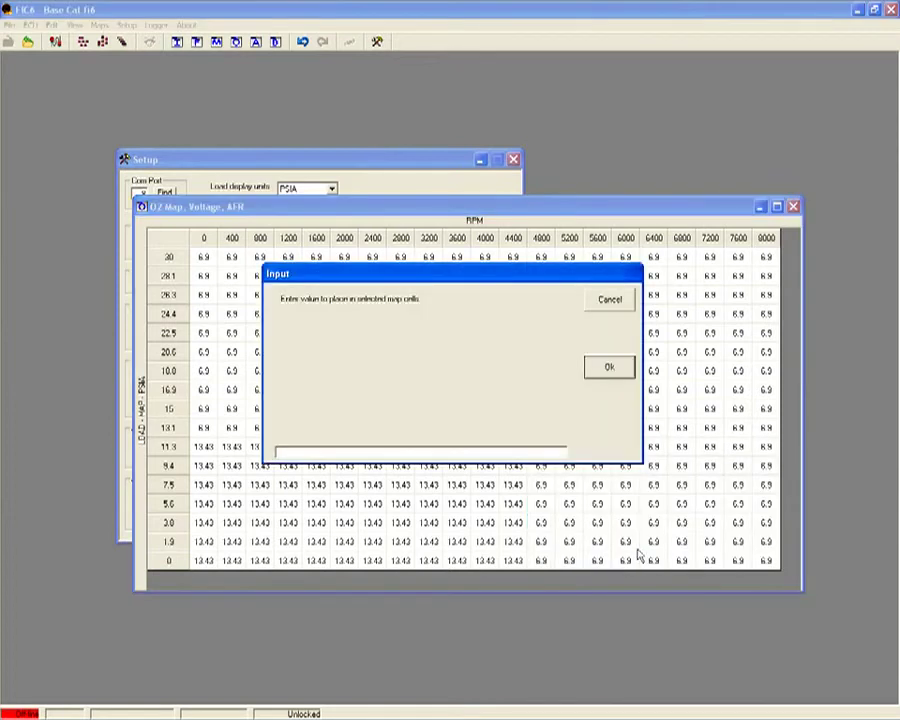
pyautogui.write('13.02')
pyautogui.press('Return')
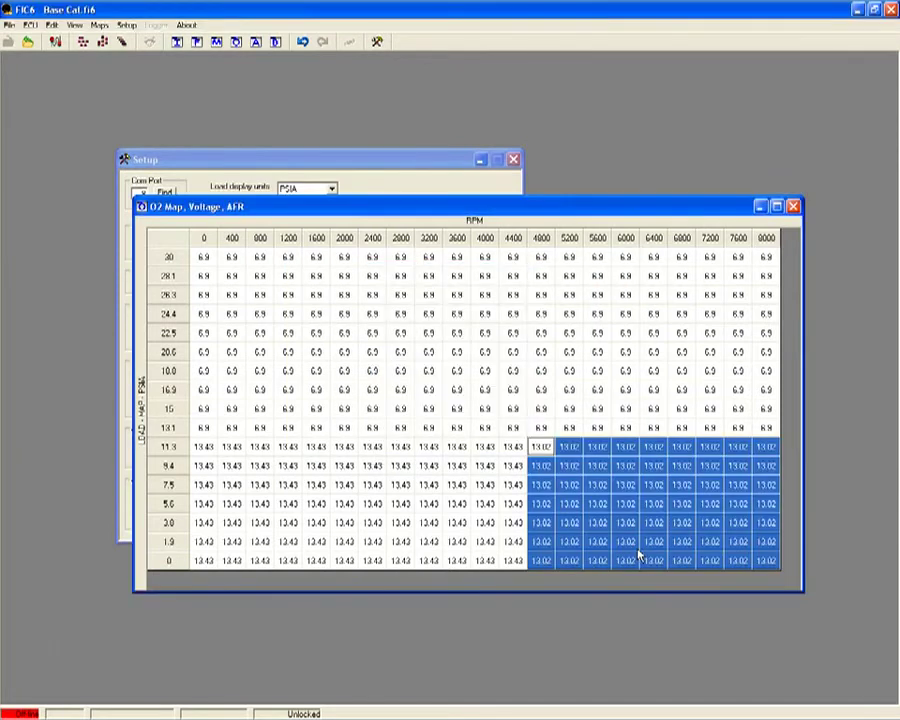
# Set the mid-load O2 rows across the full rpm range to 12.5.
pyautogui.moveTo(203, 427); pyautogui.dragTo(750, 341)
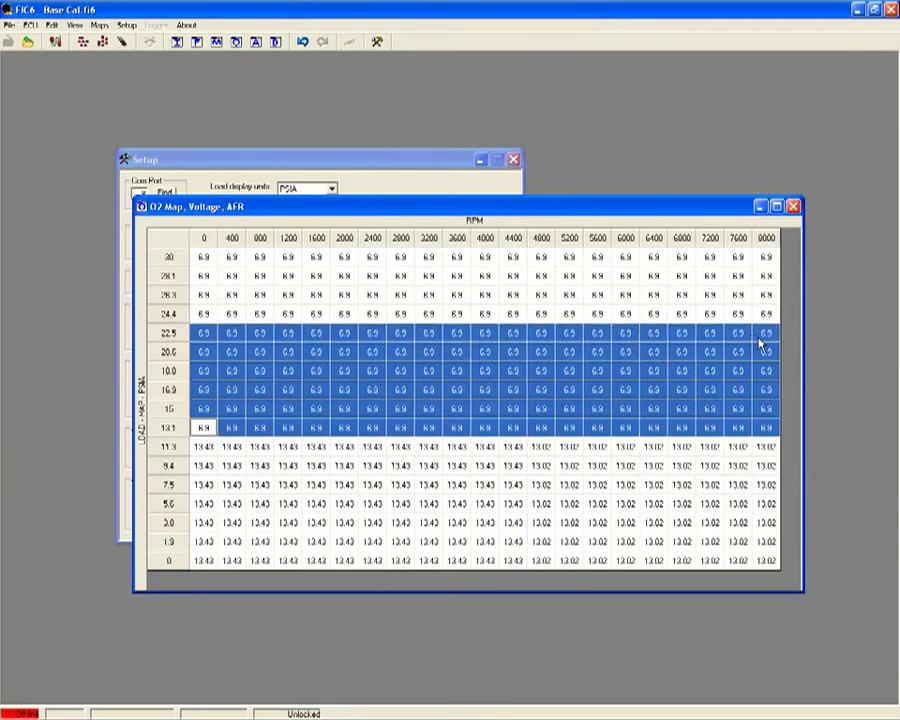
pyautogui.rightClick(757, 344)
pyautogui.click(772, 375)
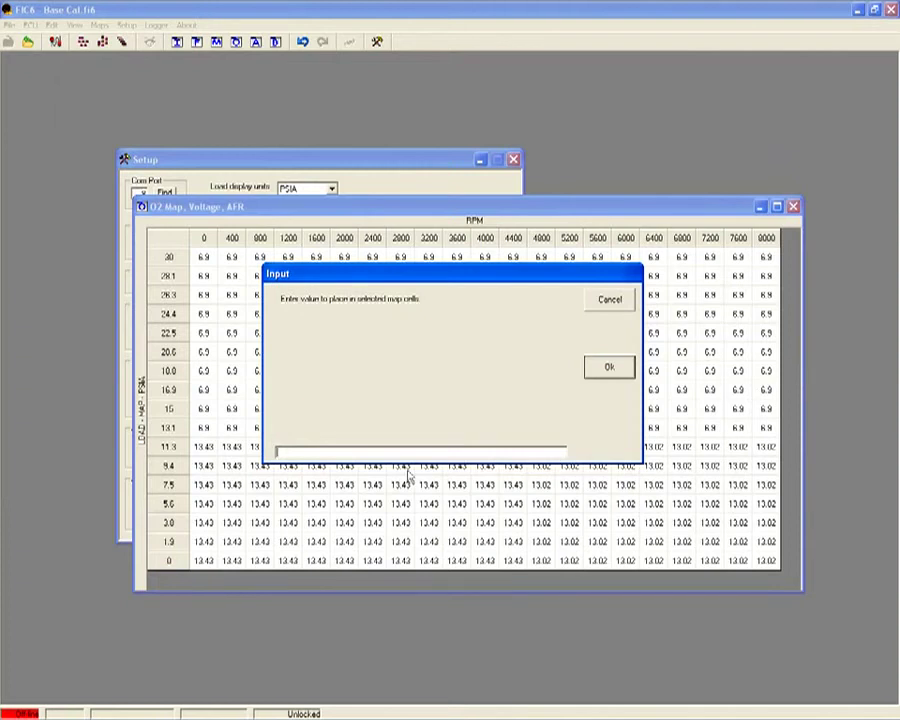
pyautogui.write('12.5')
pyautogui.press('Return')
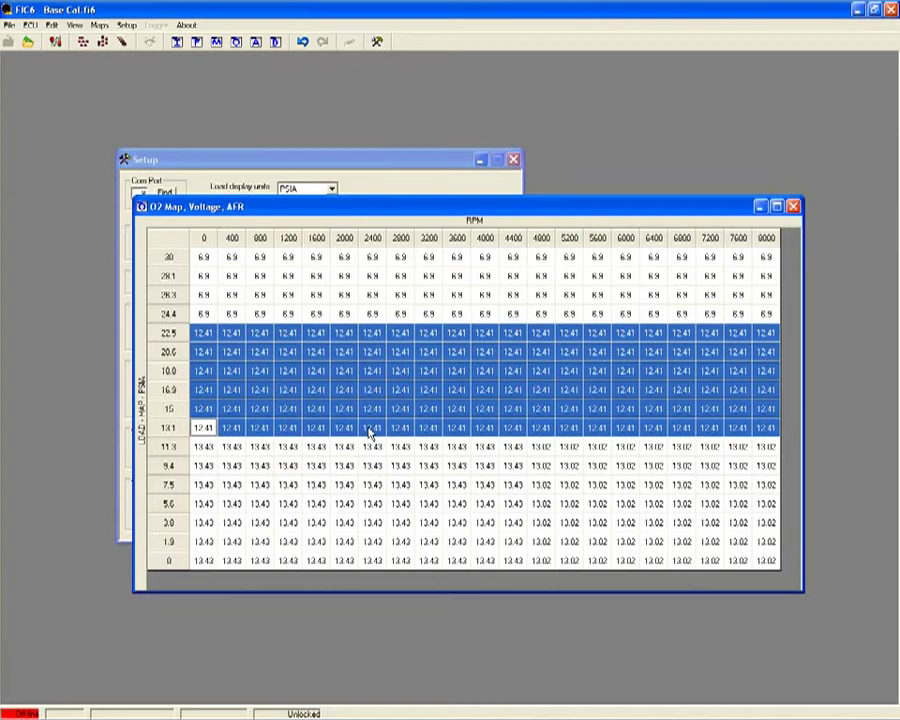
# Set the top-load O2 rows 24.4–30 across all rpm to 12.0.
pyautogui.moveTo(203, 314); pyautogui.dragTo(768, 257)
pyautogui.rightClick(768, 257)
pyautogui.click(776, 299)
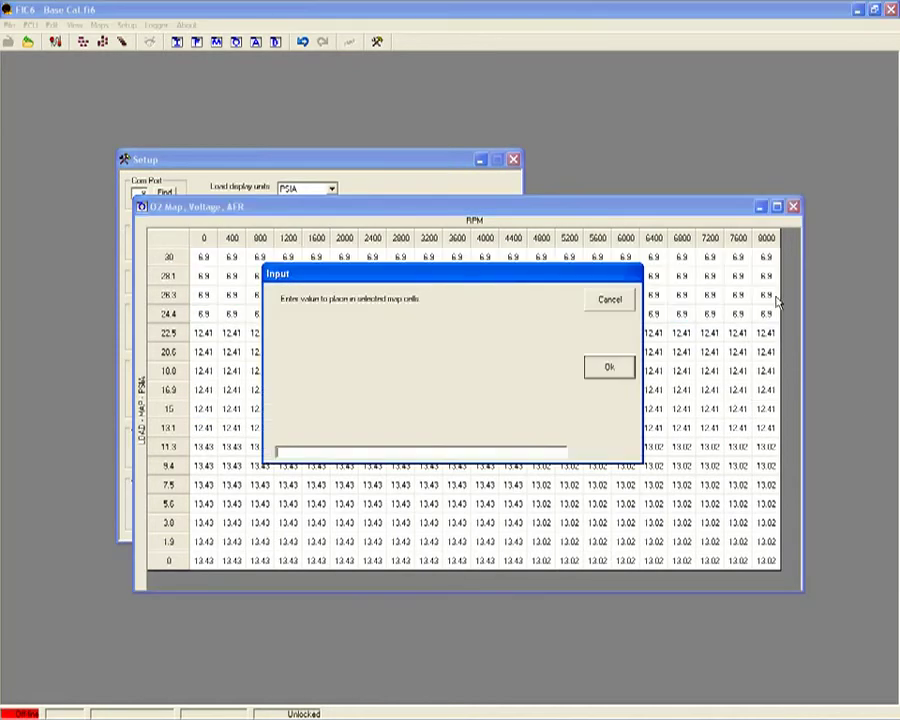
pyautogui.write('12.0')
pyautogui.press('Return')
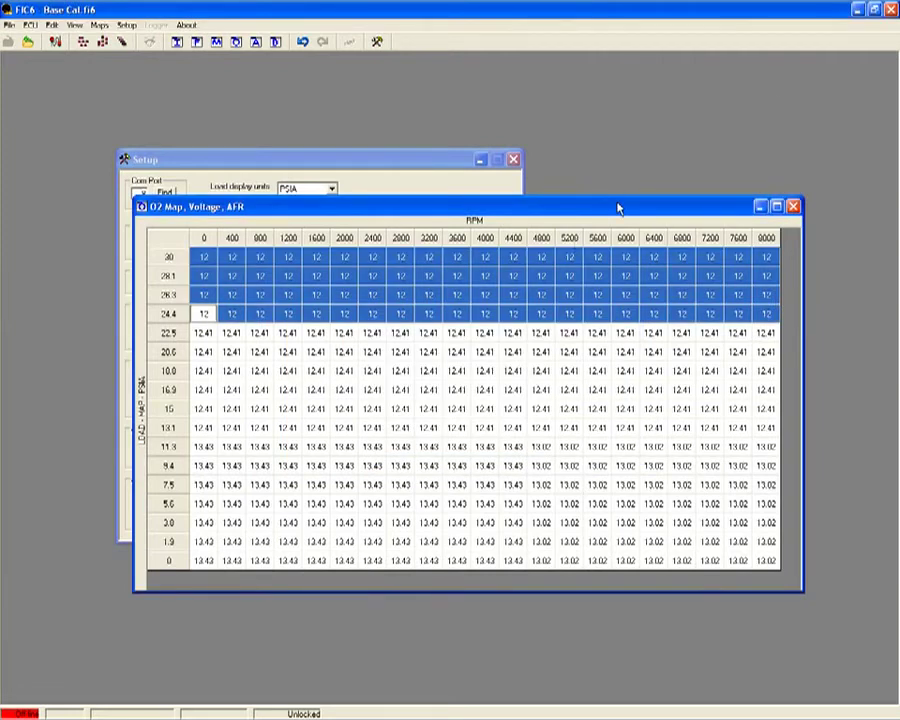
pyautogui.click(206, 560)
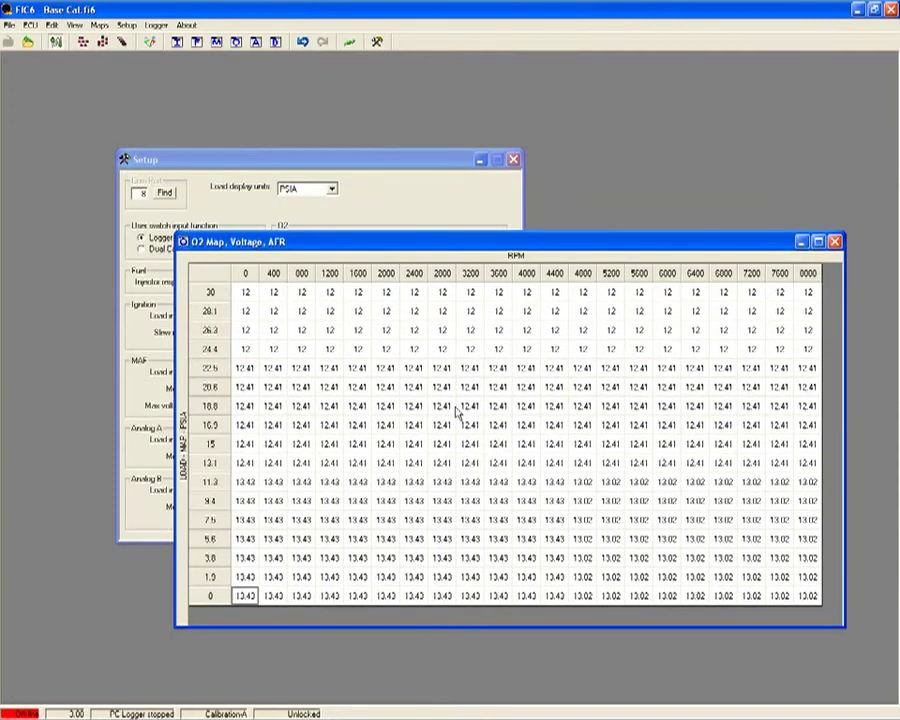
# Open the Gauges display from the toolbar to show the RPM, load and UEGO dials.
pyautogui.click(149, 42)
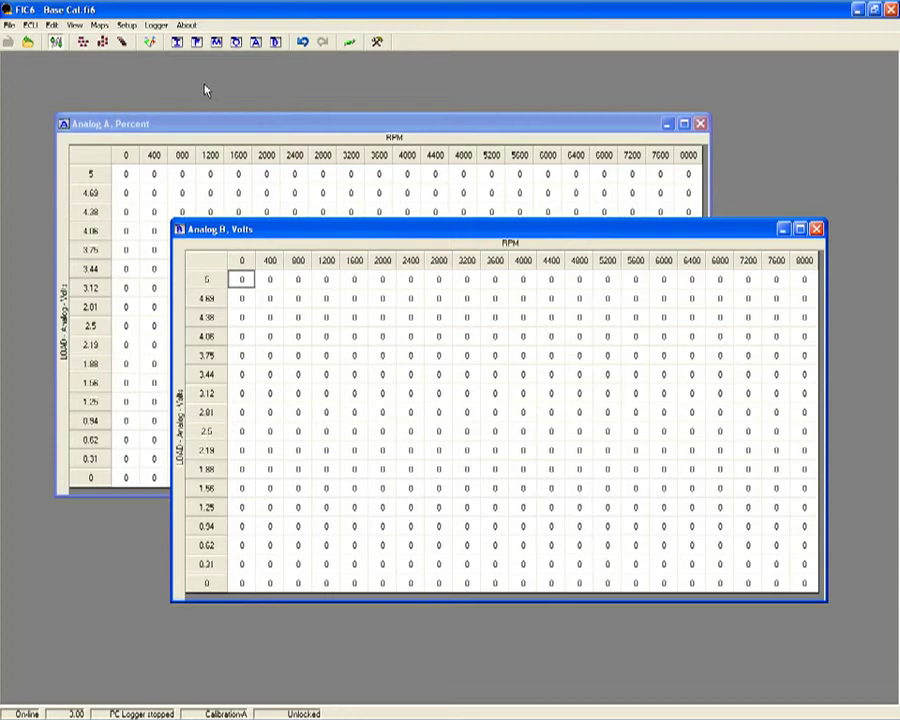
# Open the MAF map, move it up-left, and set loads 19.5–25 at 1200 rpm to 3.16.
pyautogui.click(216, 42)
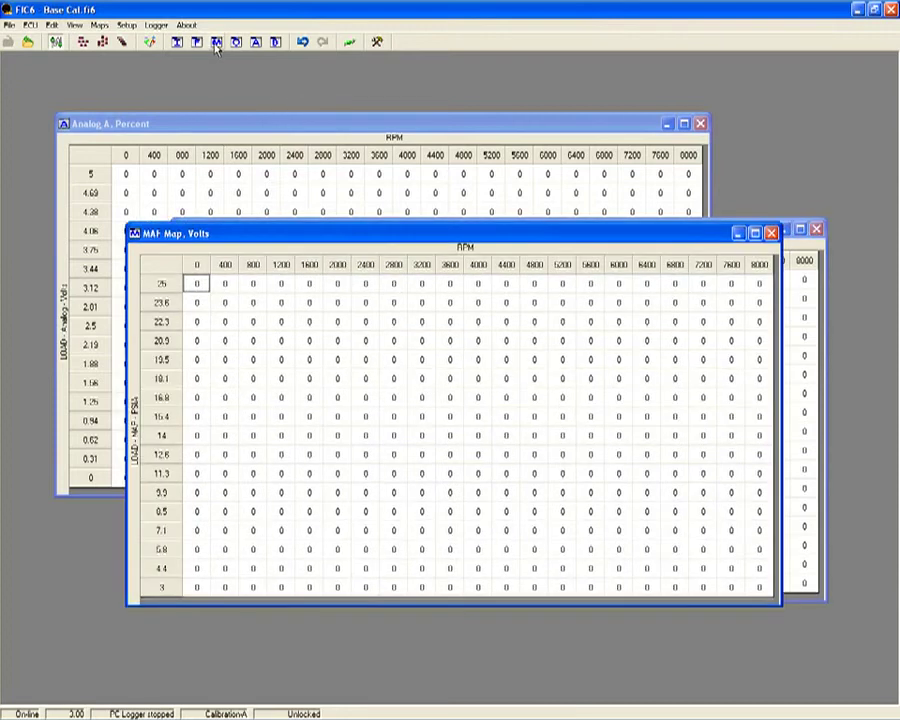
pyautogui.moveTo(243, 231); pyautogui.dragTo(204, 180)
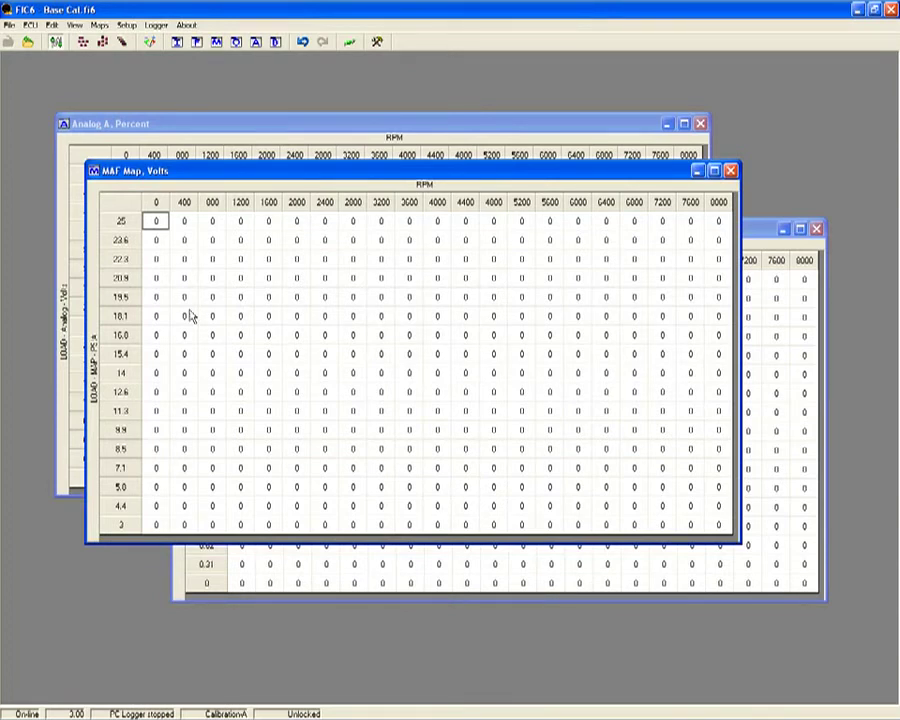
pyautogui.click(152, 525)
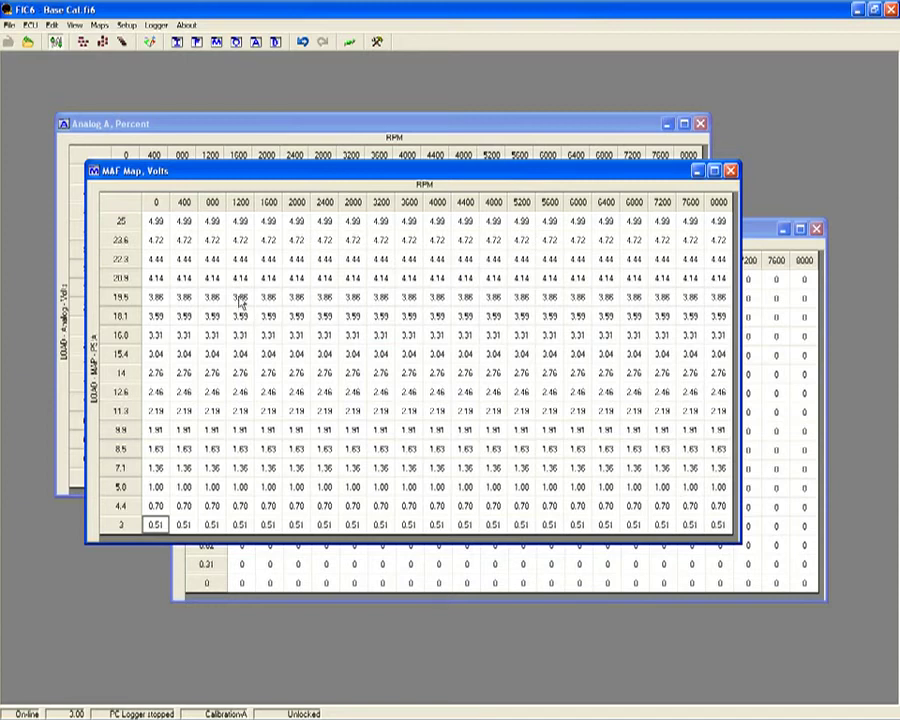
pyautogui.moveTo(240, 298); pyautogui.dragTo(240, 226)
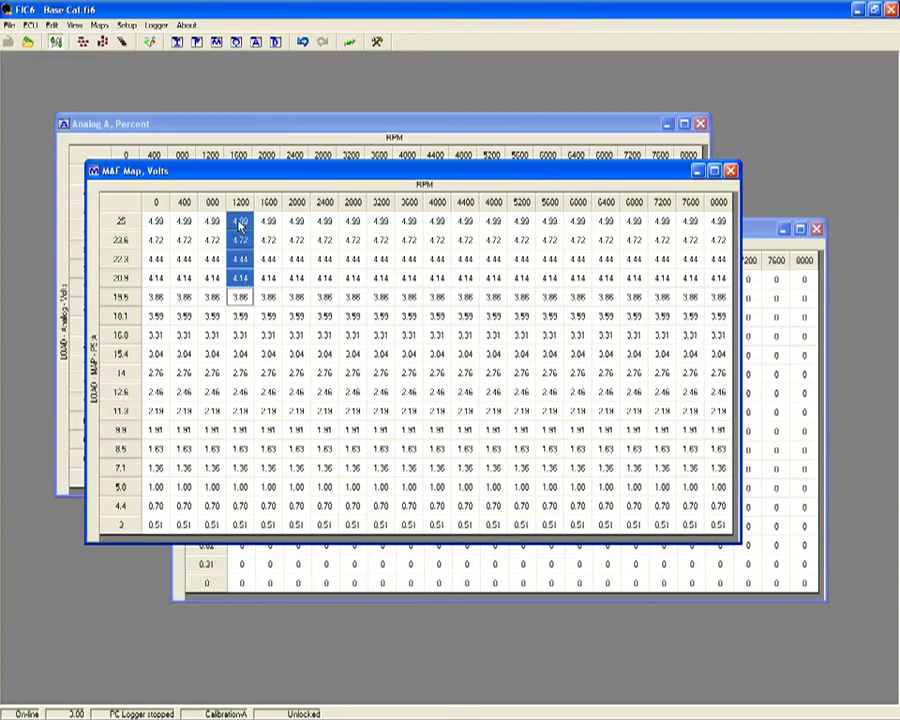
pyautogui.rightClick(240, 226)
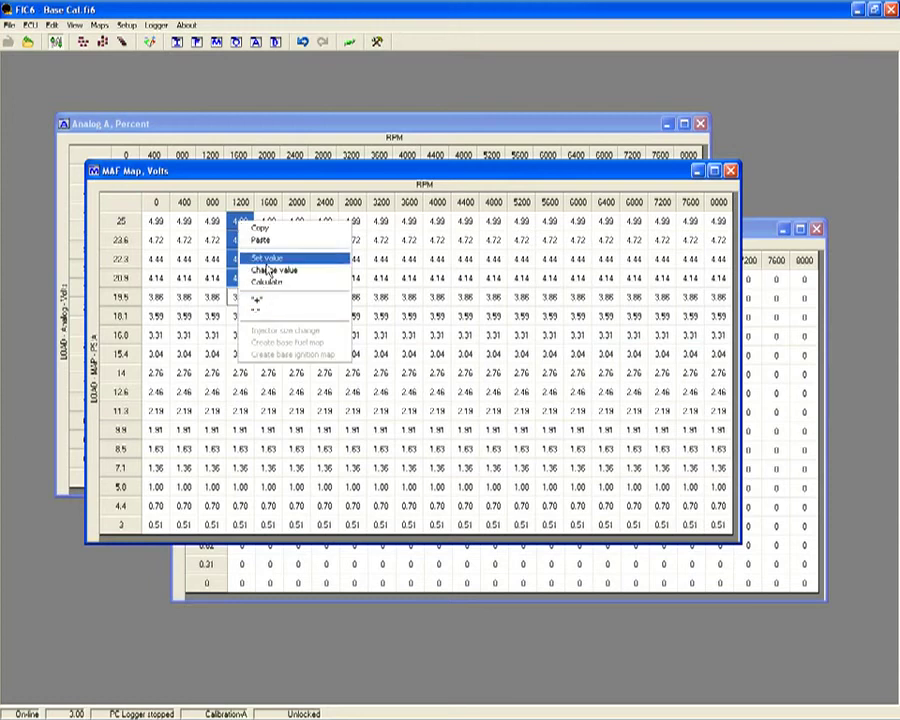
pyautogui.click(262, 200)
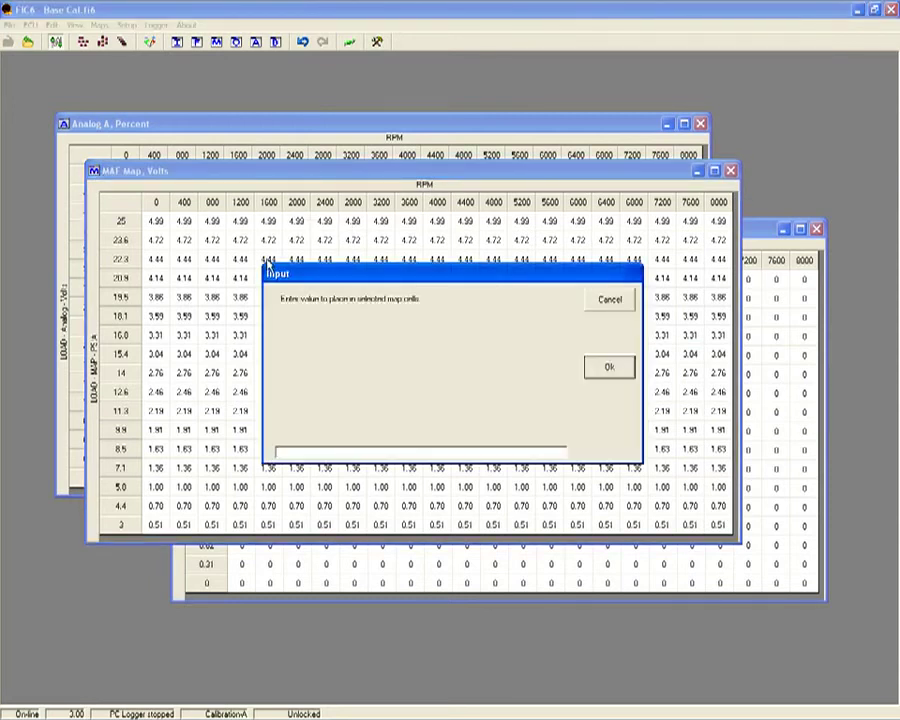
pyautogui.write('3.16')
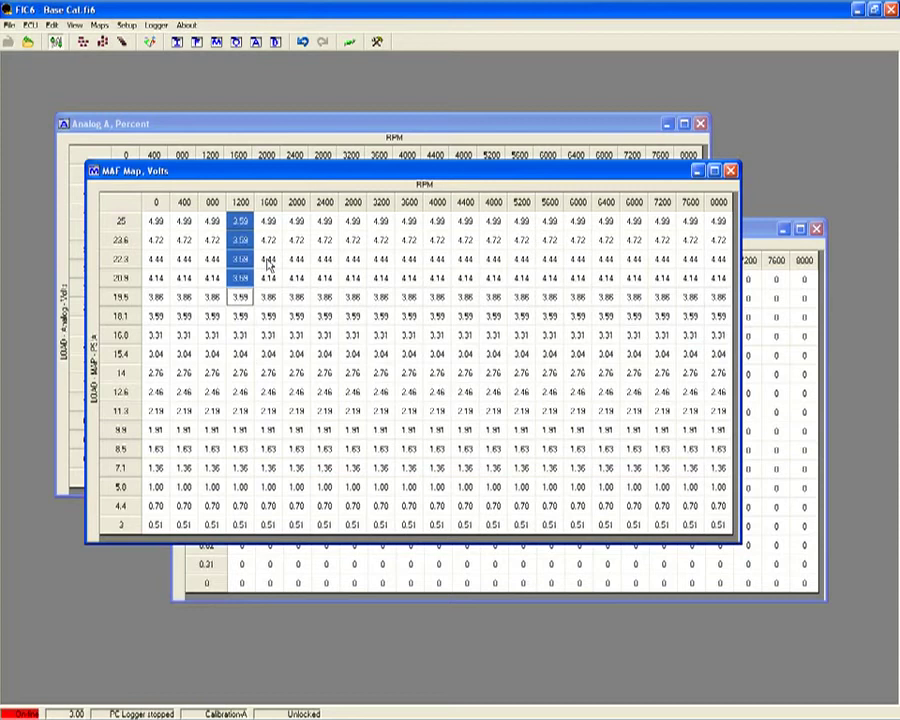
# Set loads 19.5–25 in the 8000 rpm MAF column to 3.58.
pyautogui.click(722, 297)
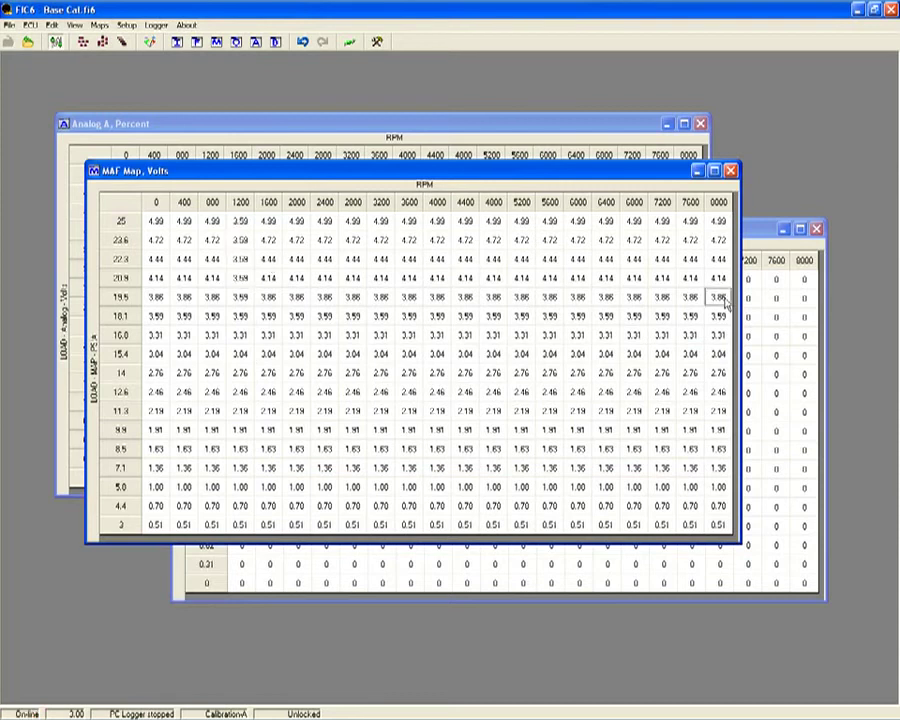
pyautogui.click(722, 220)
pyautogui.click(722, 220)
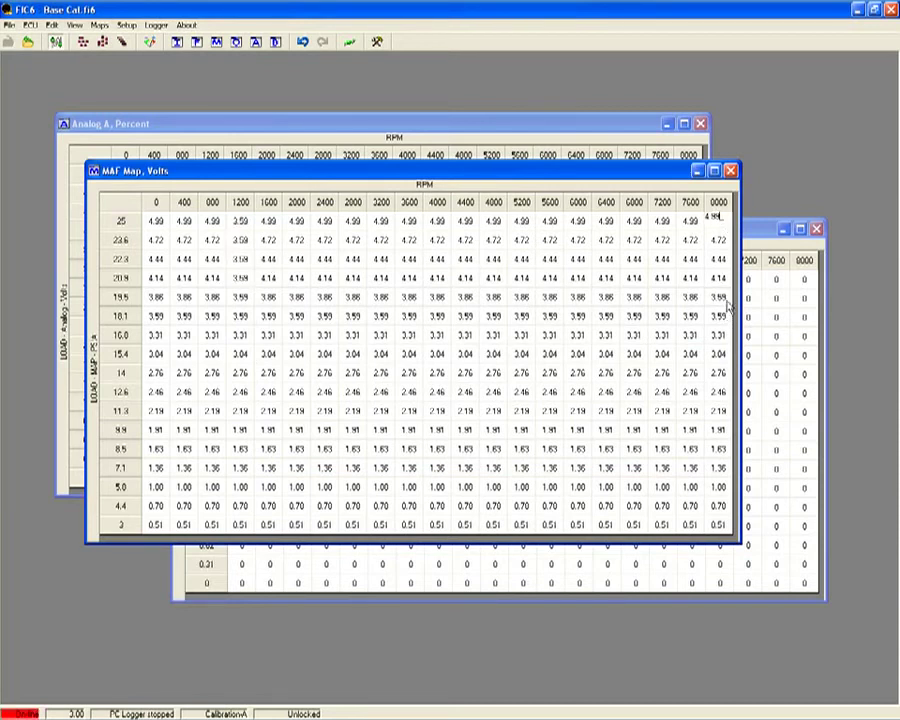
pyautogui.moveTo(724, 297); pyautogui.dragTo(721, 228)
pyautogui.rightClick(722, 228)
pyautogui.click(738, 256)
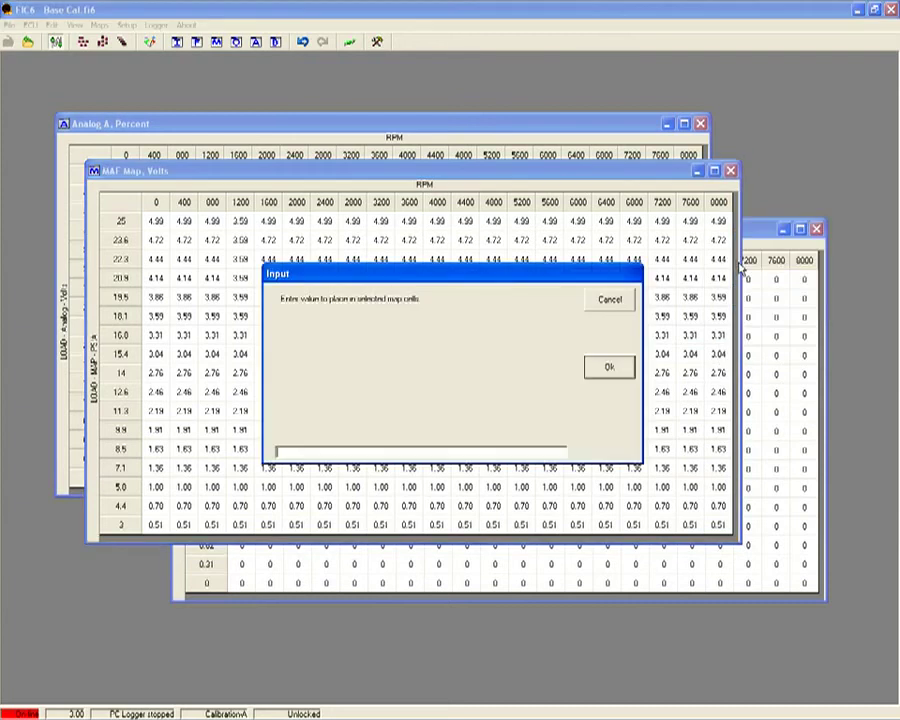
pyautogui.write('3.58')
pyautogui.press('Return')
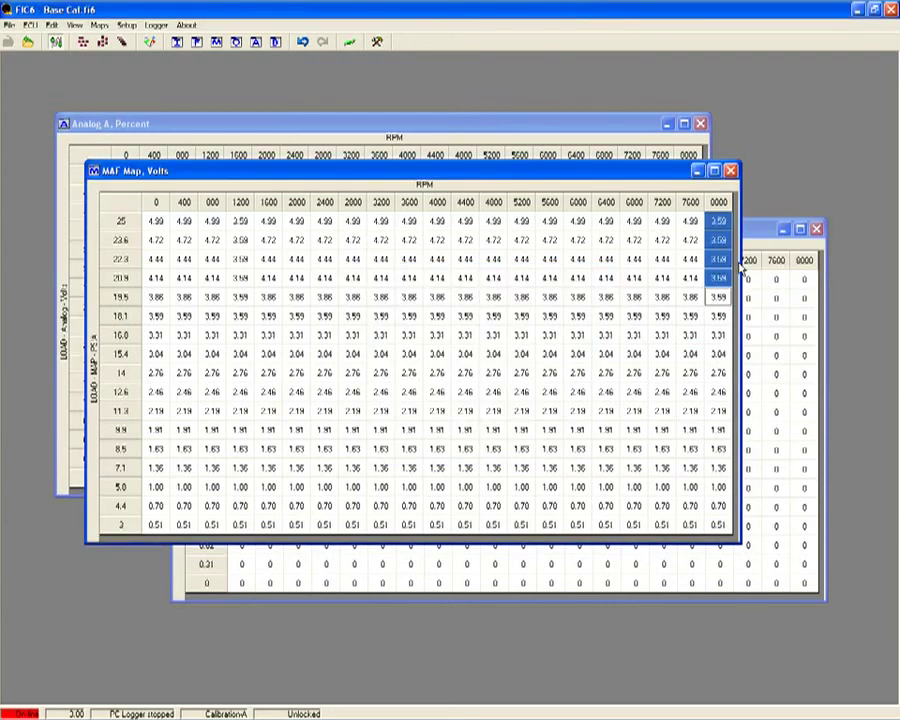
# Interpolate the load 19.5–25 block between the 1200 and 8000 rpm columns.
pyautogui.moveTo(241, 221); pyautogui.dragTo(716, 300)
pyautogui.rightClick(716, 300)
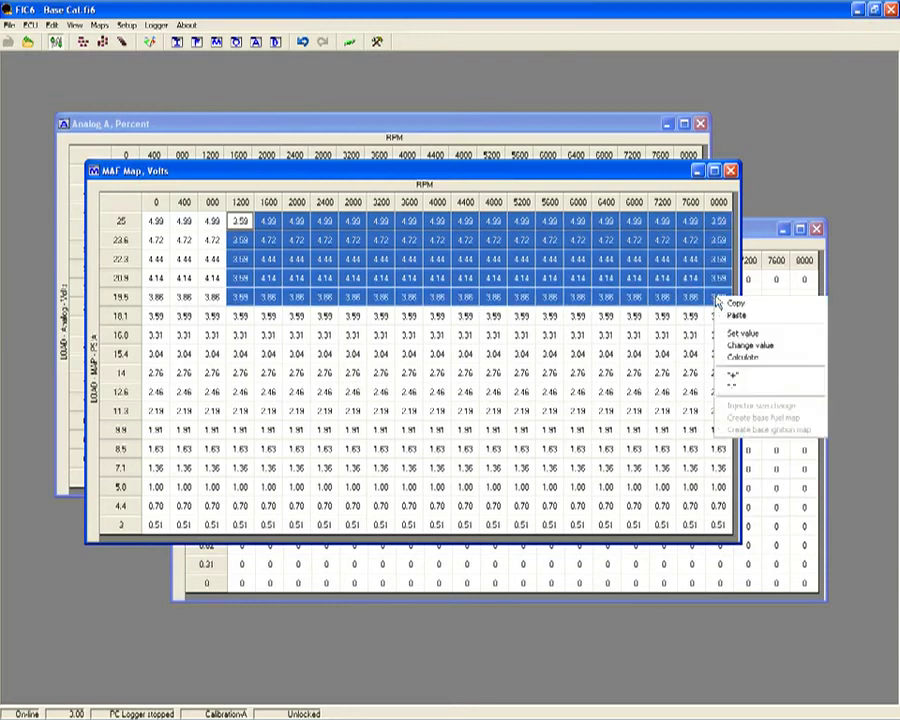
pyautogui.click(760, 356)
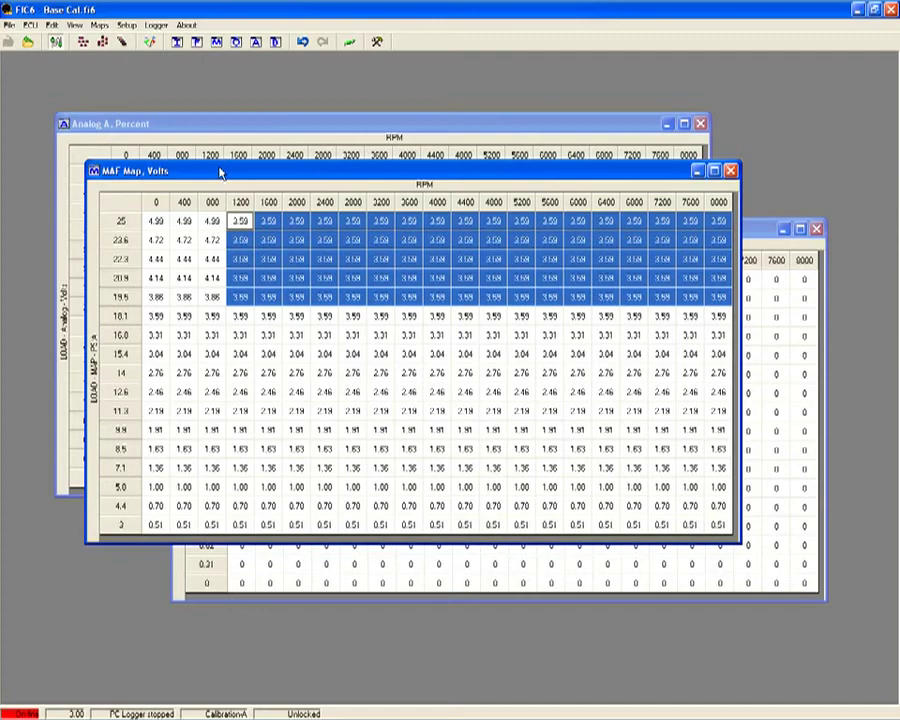
pyautogui.click(213, 317)
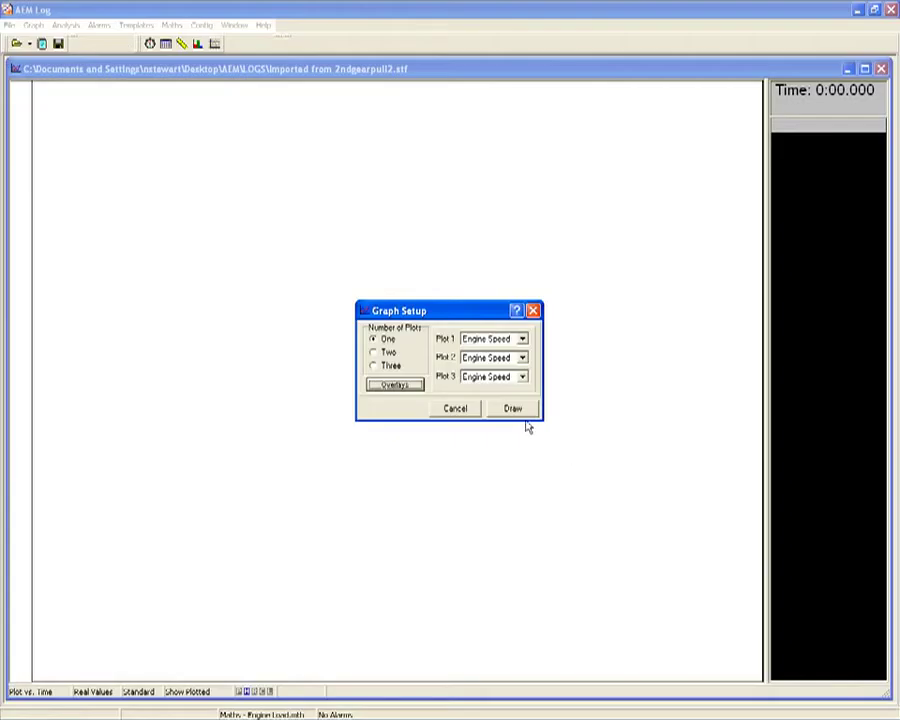
# Plot the imported log and zoom the graph from the 0:04 mark to about 0:10.5.
pyautogui.click(516, 406)
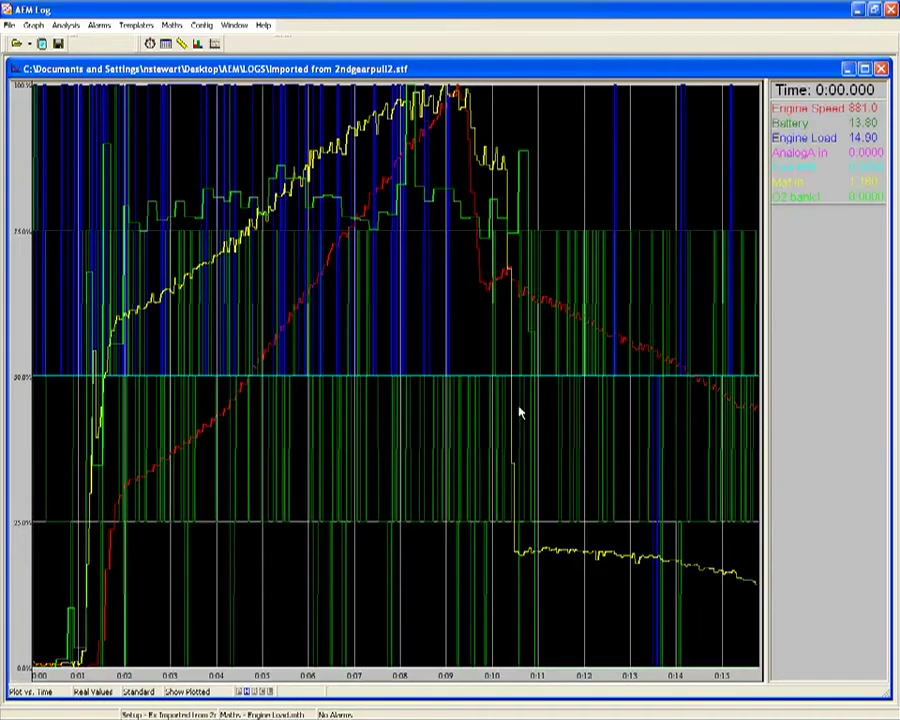
pyautogui.rightClick(217, 396)
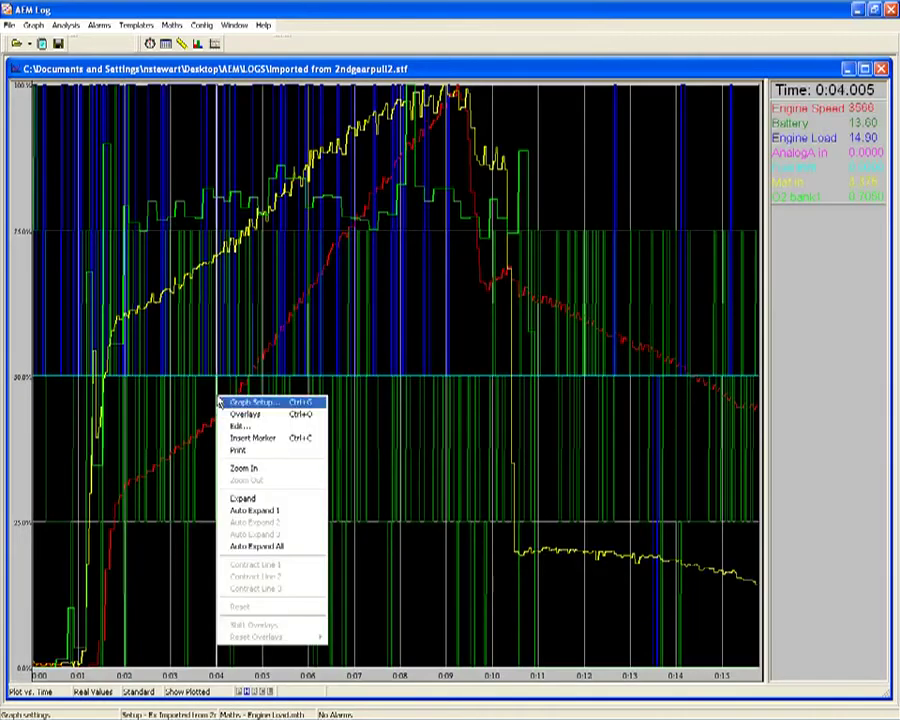
pyautogui.click(250, 468)
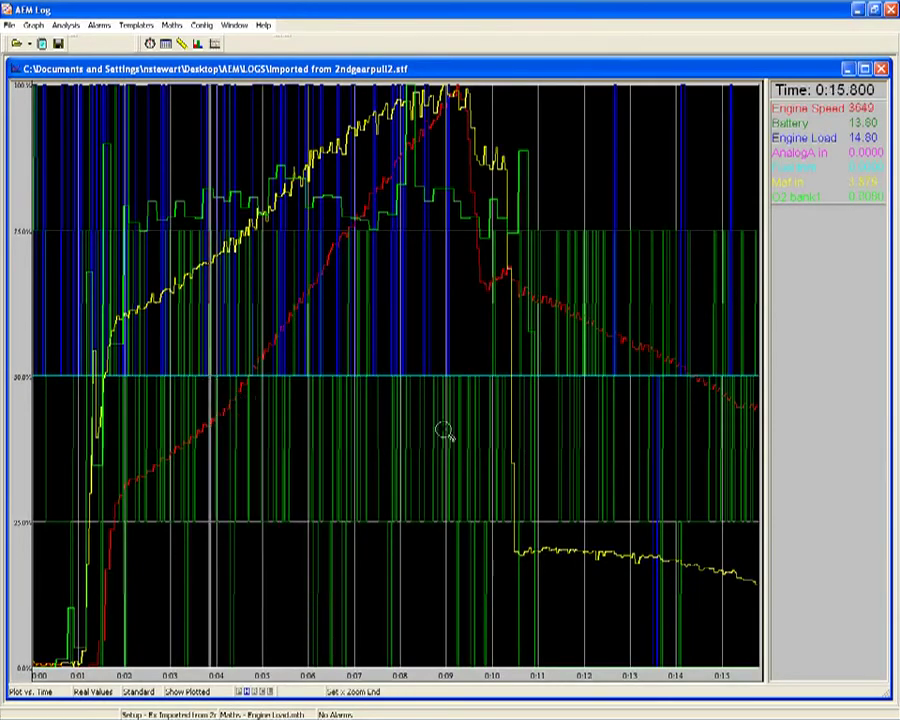
pyautogui.click(515, 406)
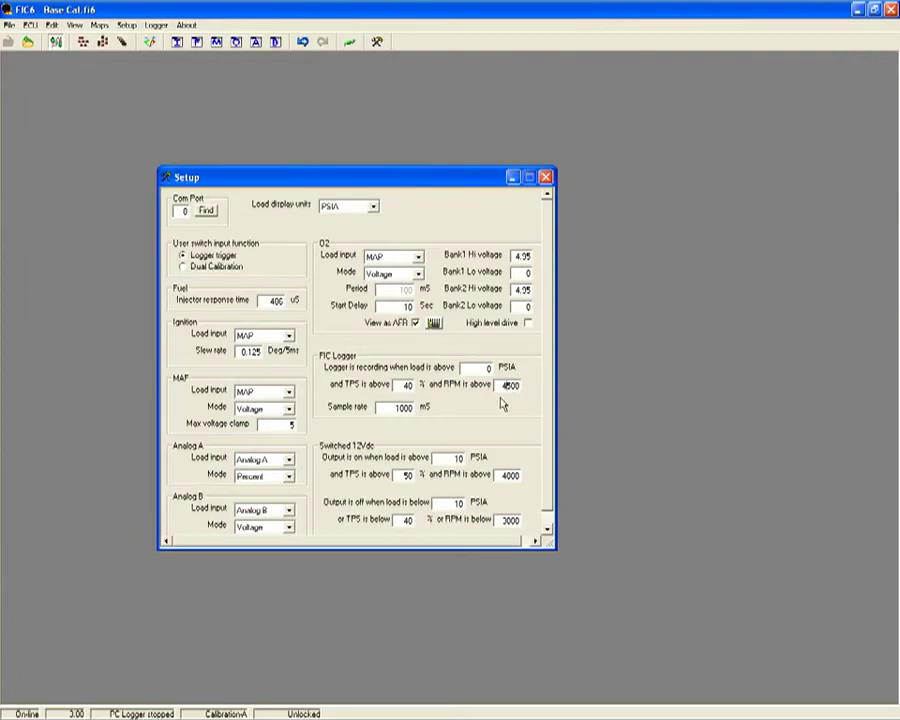
# Set the logger sample rate to 500 ms and start a PC log recording.
pyautogui.doubleClick(403, 407)
pyautogui.write('500')
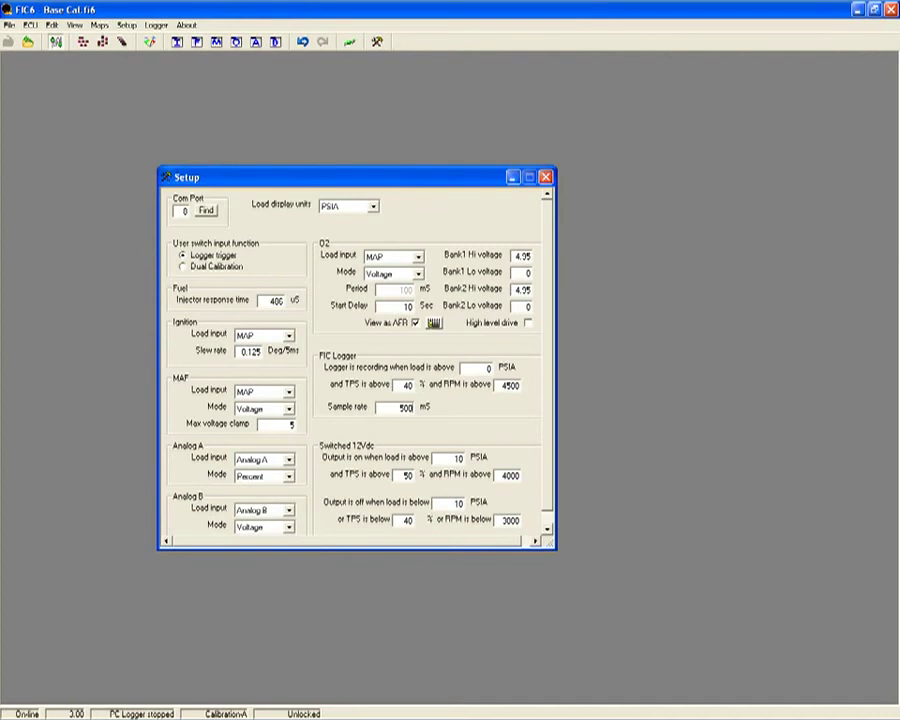
pyautogui.click(350, 42)
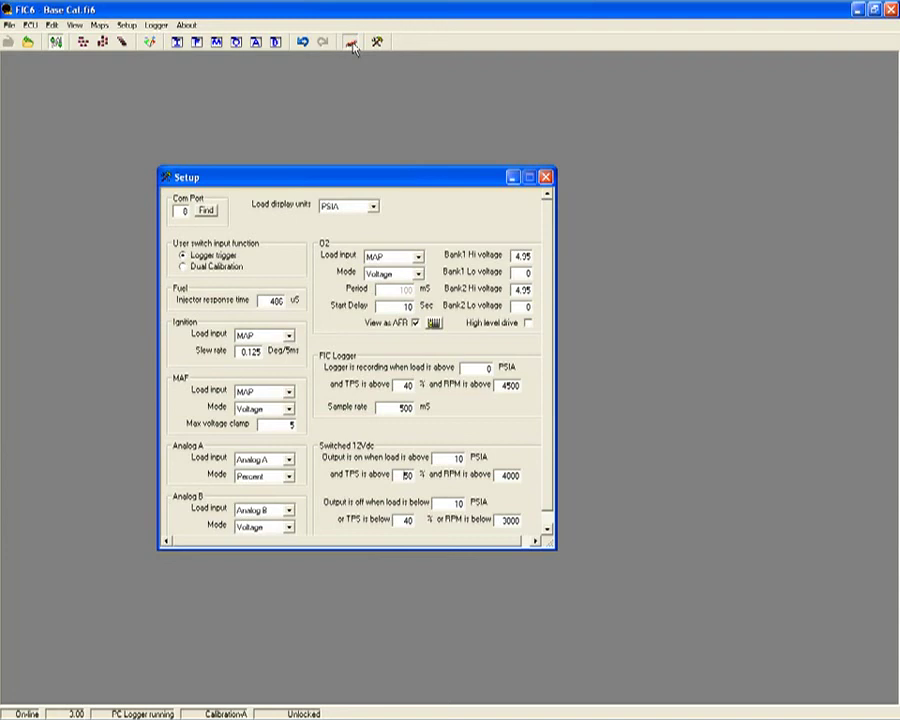
# Stop the PC log and save it as LOG TEST on the Desktop.
pyautogui.click(350, 42)
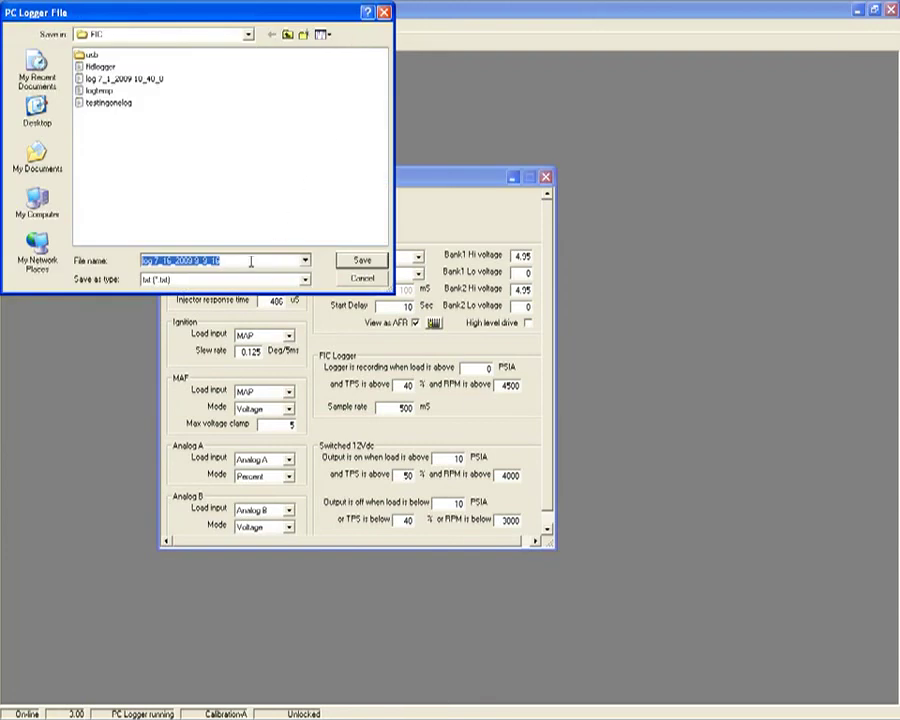
pyautogui.write('LOG TEST')
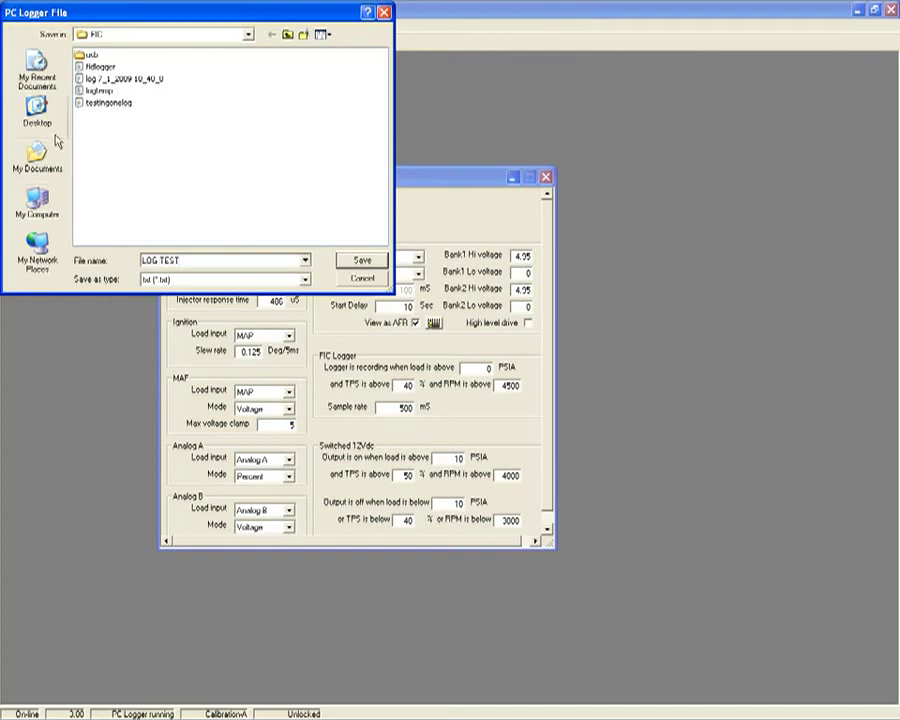
pyautogui.click(37, 110)
pyautogui.click(360, 261)
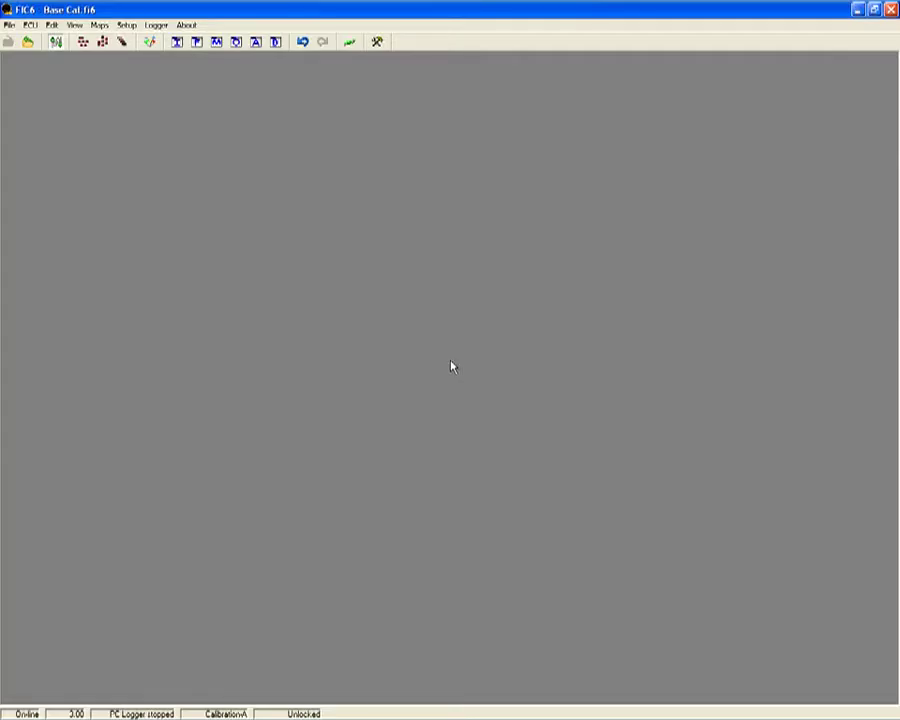
# Open Setup and review the Switched 12Vdc on-thresholds: 10 PSIA load and 50% TPS.
pyautogui.click(378, 42)
pyautogui.moveTo(342, 237); pyautogui.dragTo(274, 166)
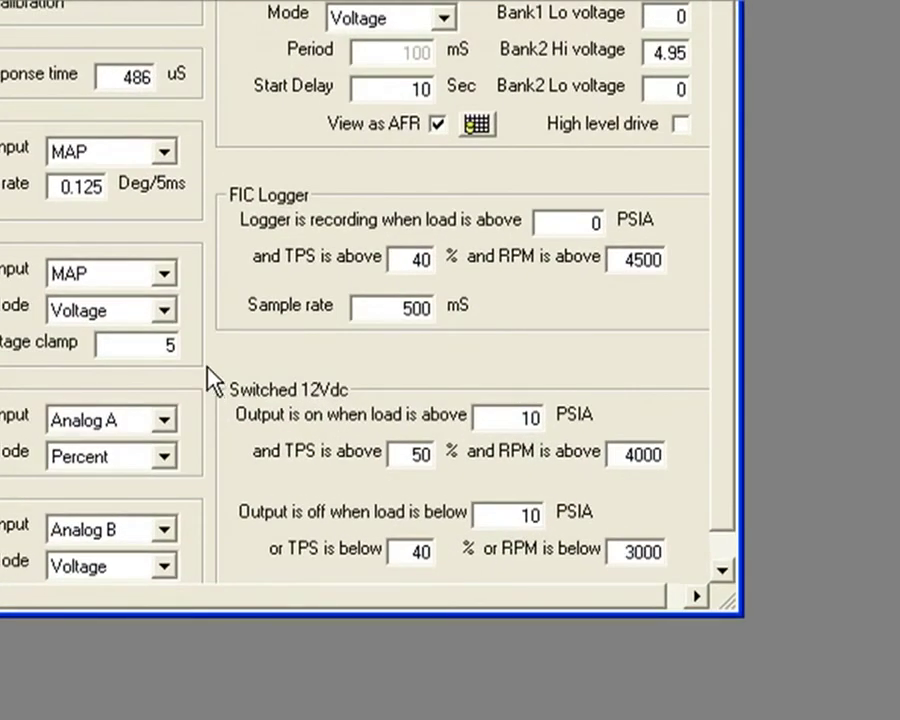
pyautogui.moveTo(730, 603); pyautogui.dragTo(758, 664)
pyautogui.click(524, 416)
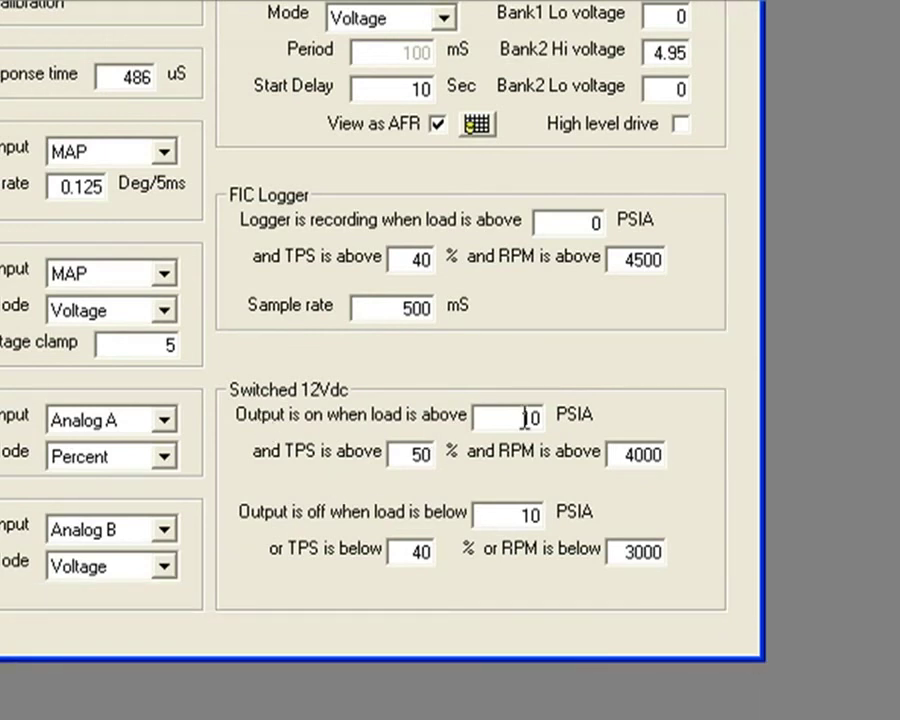
pyautogui.moveTo(498, 422); pyautogui.dragTo(561, 433)
pyautogui.click(422, 456)
pyautogui.moveTo(400, 456); pyautogui.dragTo(436, 457)
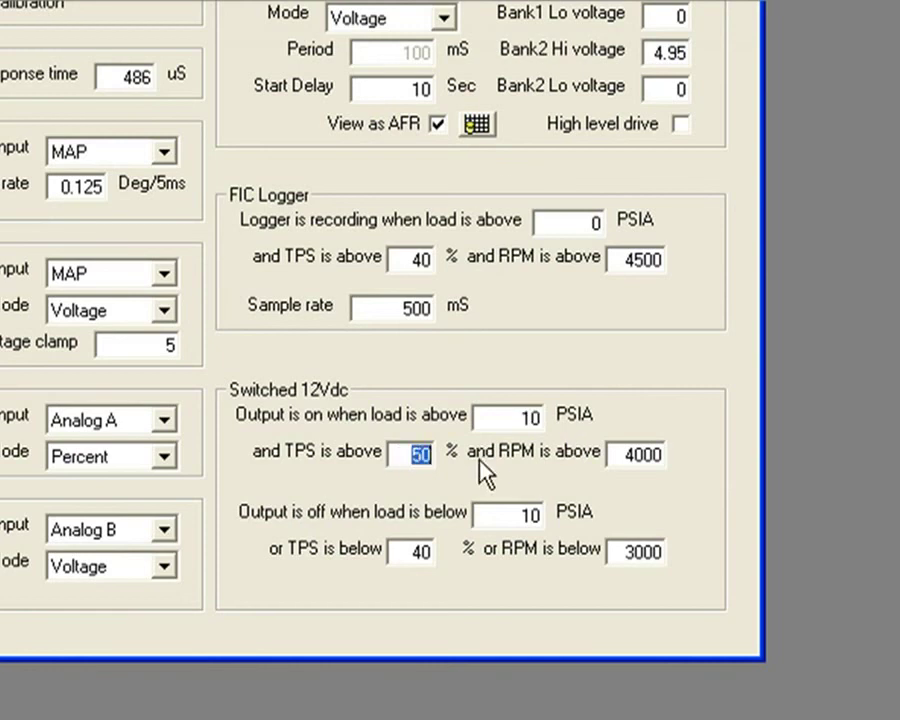
# Check the 4000 RPM-on and load-off thresholds, then relaunch AEM FIC6 from the desktop AEM folder.
pyautogui.moveTo(624, 455); pyautogui.dragTo(681, 464)
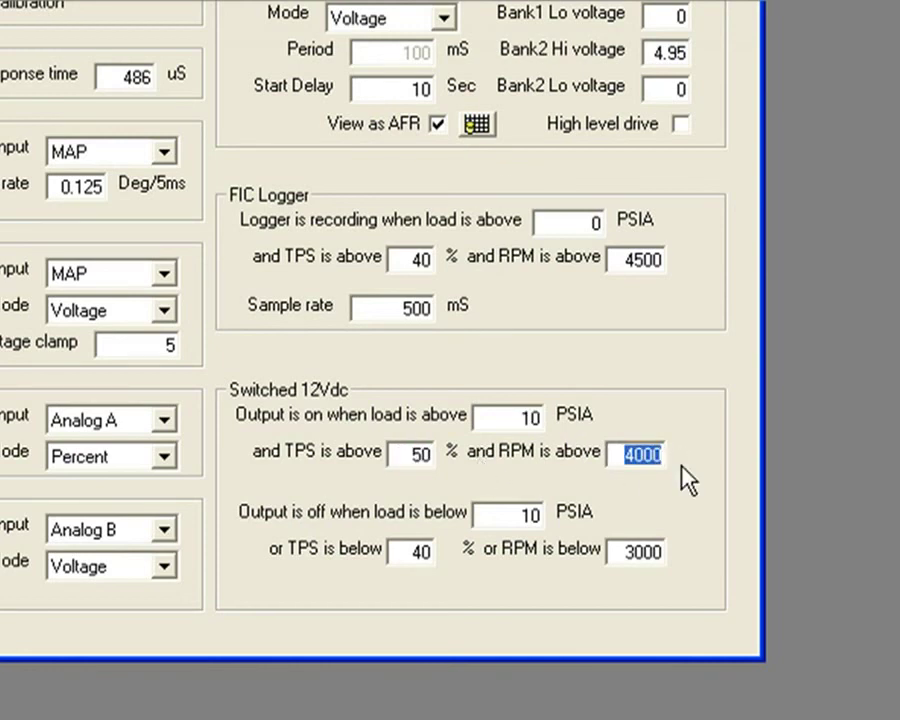
pyautogui.click(529, 514)
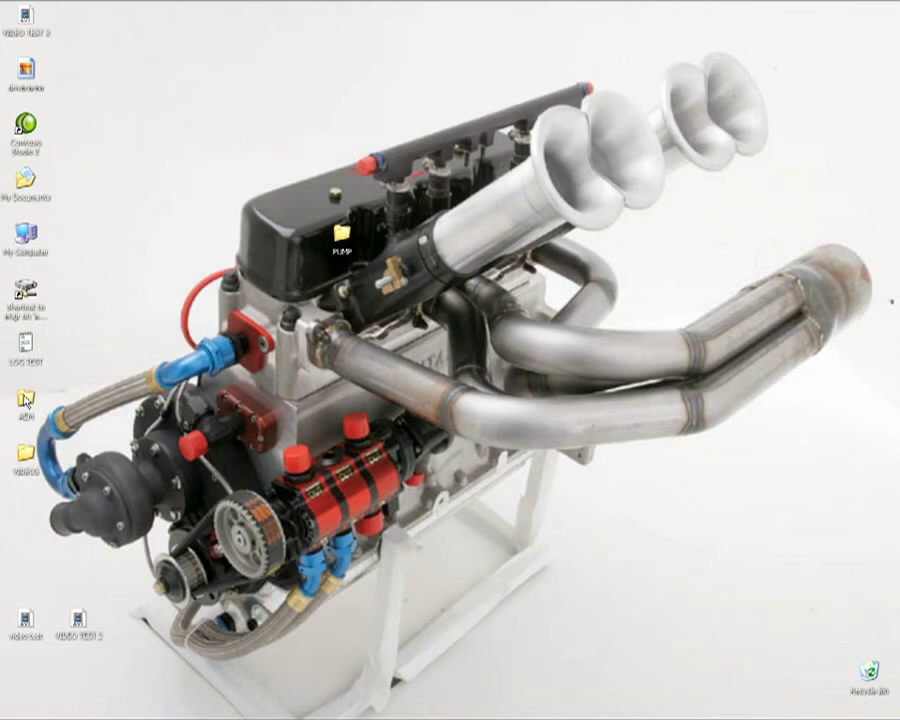
pyautogui.doubleClick(26, 400)
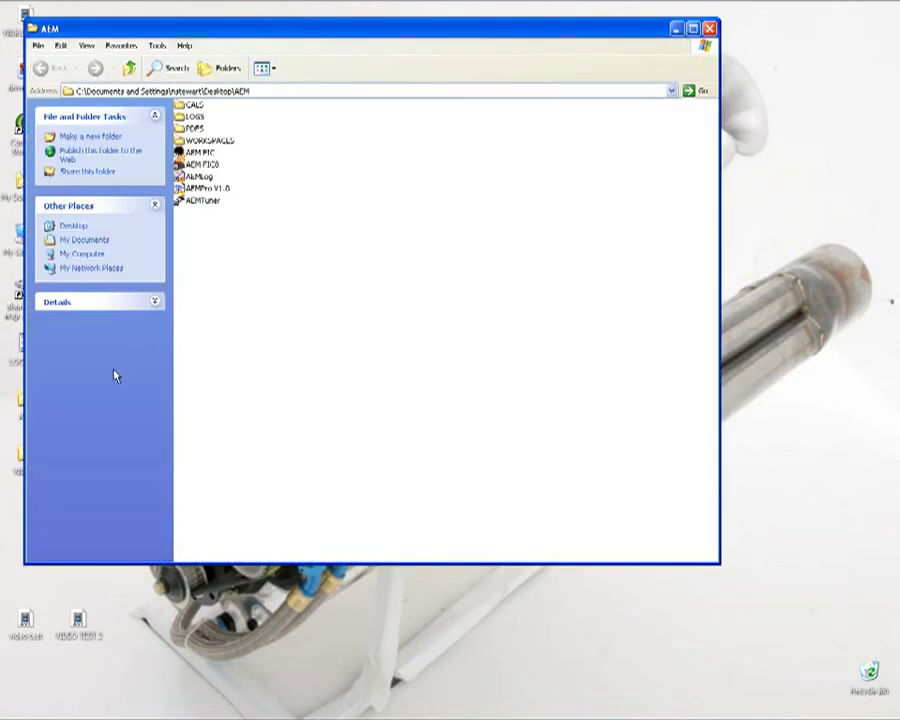
pyautogui.click(201, 153)
# Start AEM FIC6, open the Base Cal.fi6 calibration and connect to the FIC6 unit online.
pyautogui.doubleClick(203, 153)
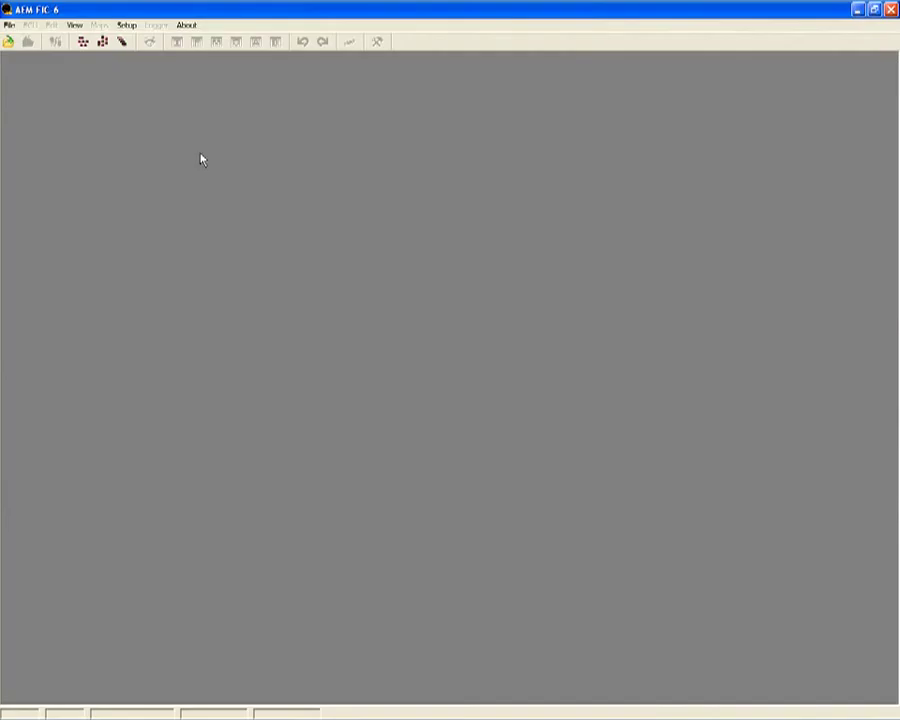
pyautogui.click(9, 40)
pyautogui.click(97, 82)
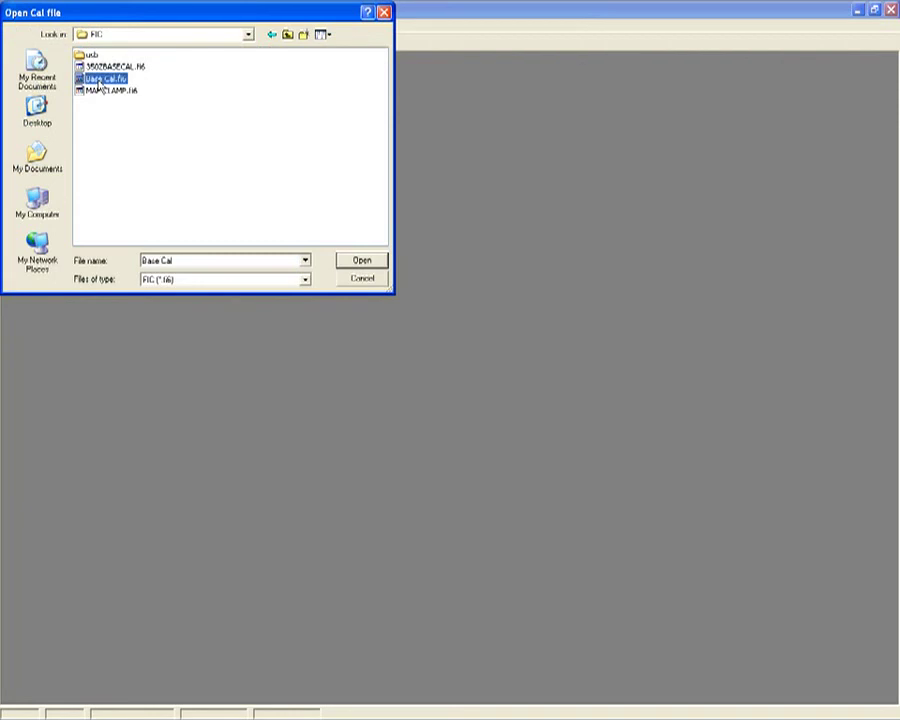
pyautogui.doubleClick(99, 86)
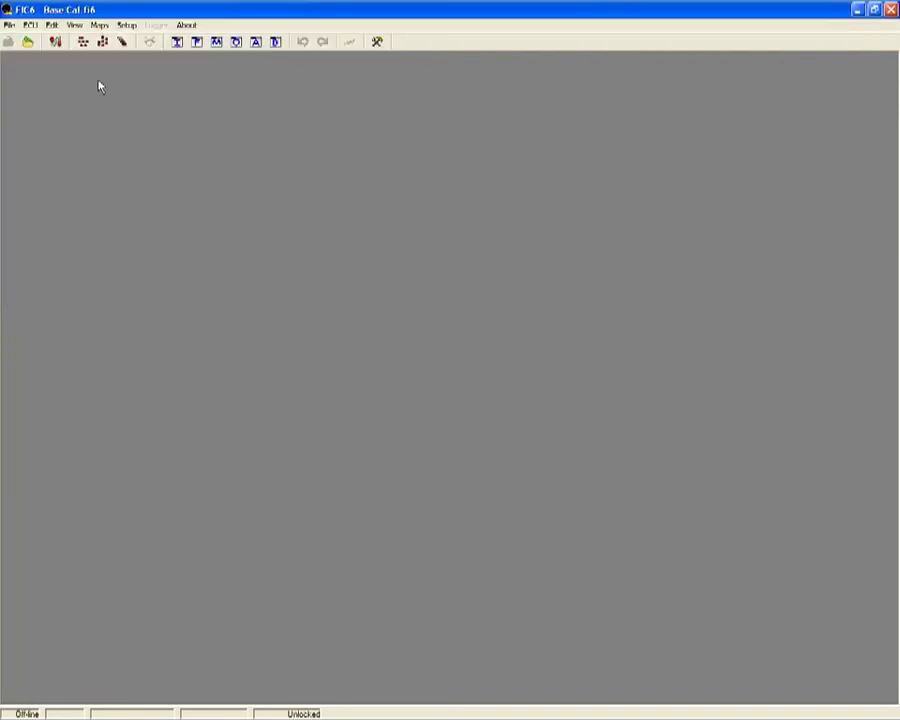
pyautogui.click(55, 41)
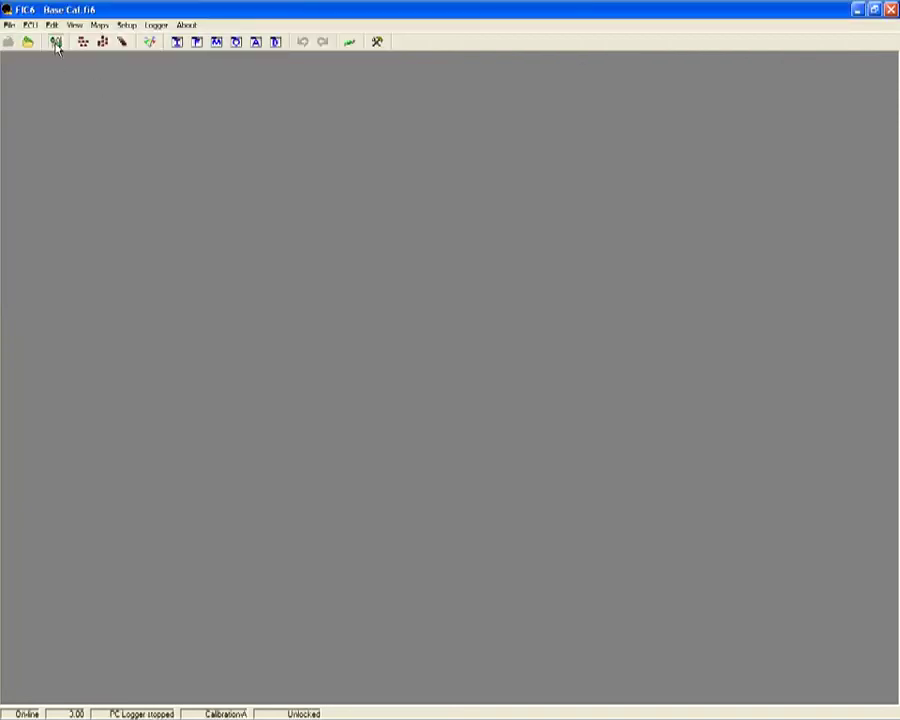
# Bring up the Setup dialog, Ignition map and Fuel map, positioning each window.
pyautogui.click(377, 41)
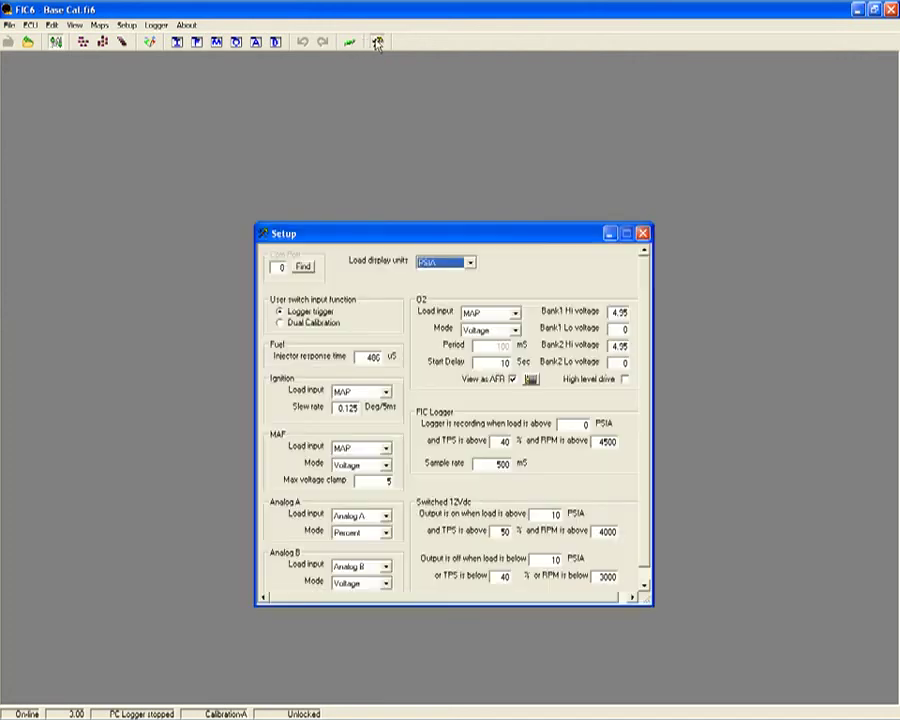
pyautogui.moveTo(351, 233); pyautogui.dragTo(97, 71)
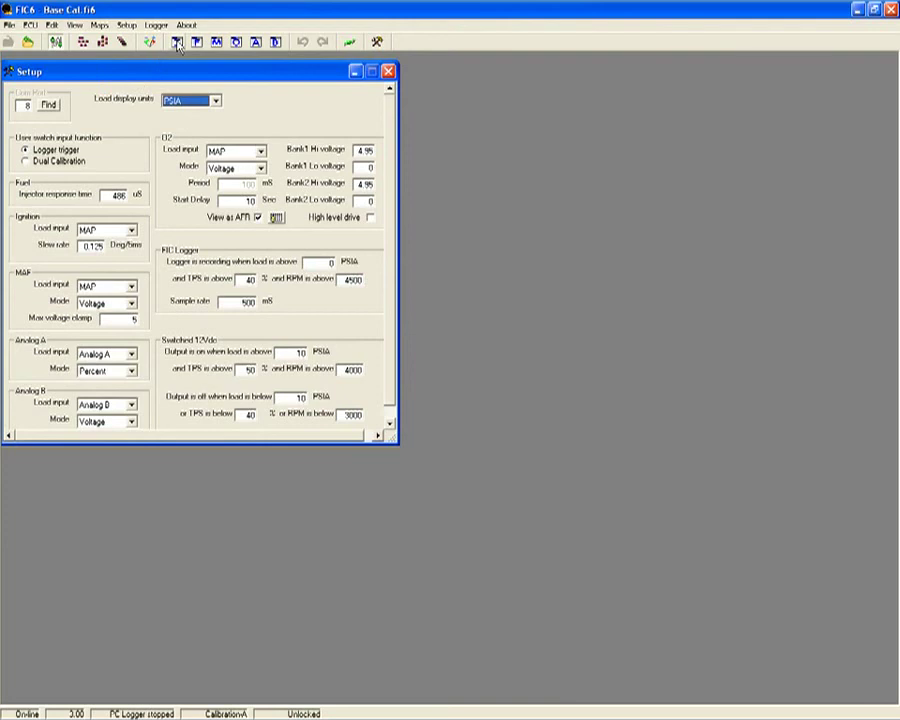
pyautogui.click(121, 40)
pyautogui.moveTo(276, 233); pyautogui.dragTo(381, 97)
pyautogui.click(197, 43)
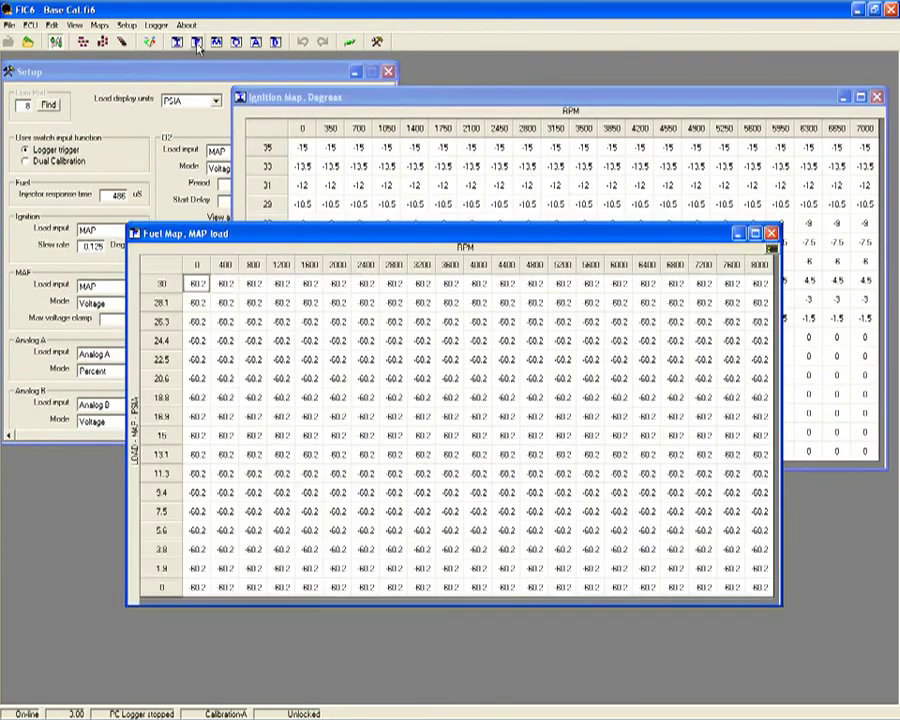
pyautogui.moveTo(235, 237); pyautogui.dragTo(110, 169)
# Open the MAF, O2 and Analog A maps, cascade all windows, and show the gauge display.
pyautogui.click(215, 43)
pyautogui.moveTo(265, 226); pyautogui.dragTo(354, 224)
pyautogui.click(236, 43)
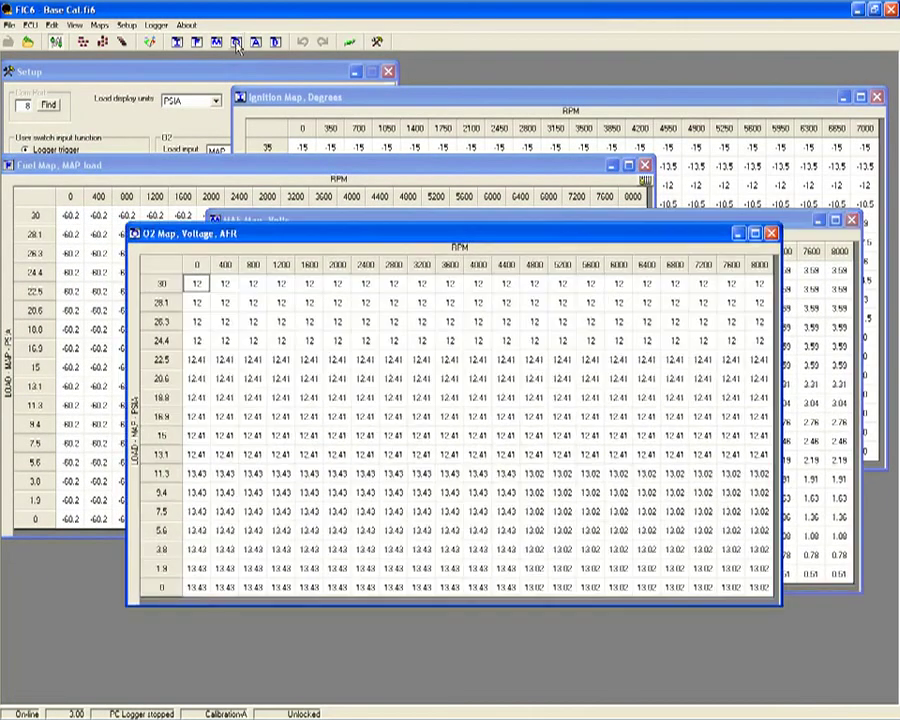
pyautogui.moveTo(262, 228); pyautogui.dragTo(129, 277)
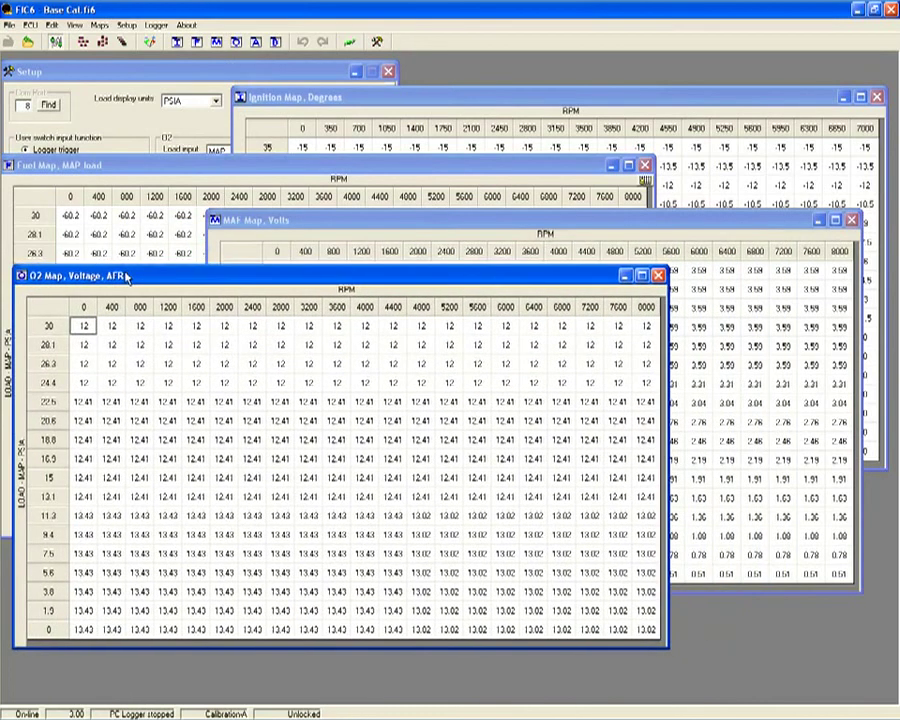
pyautogui.click(256, 45)
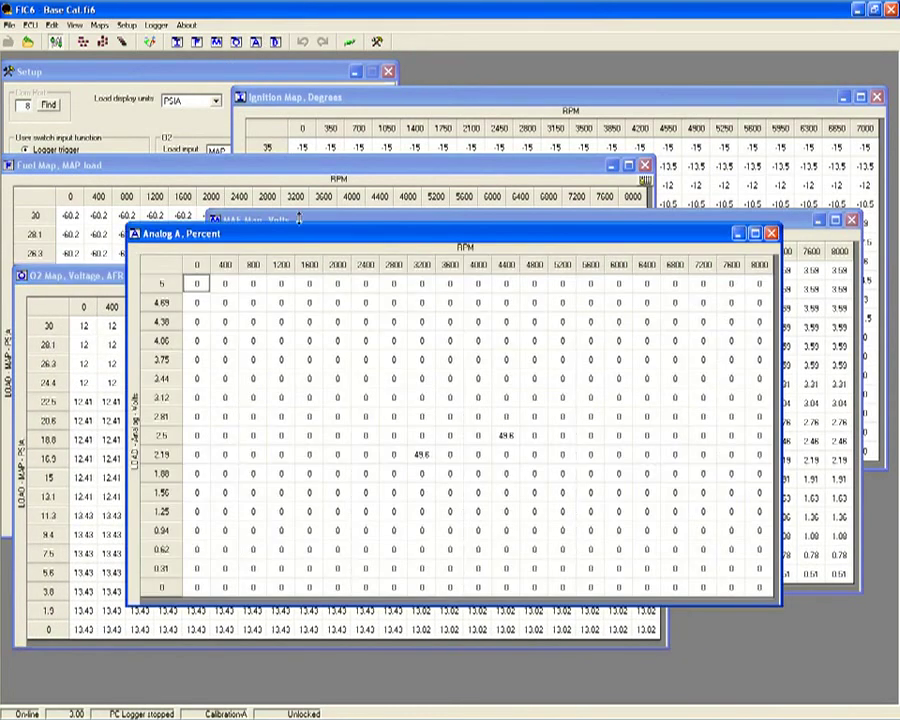
pyautogui.moveTo(305, 236); pyautogui.dragTo(397, 326)
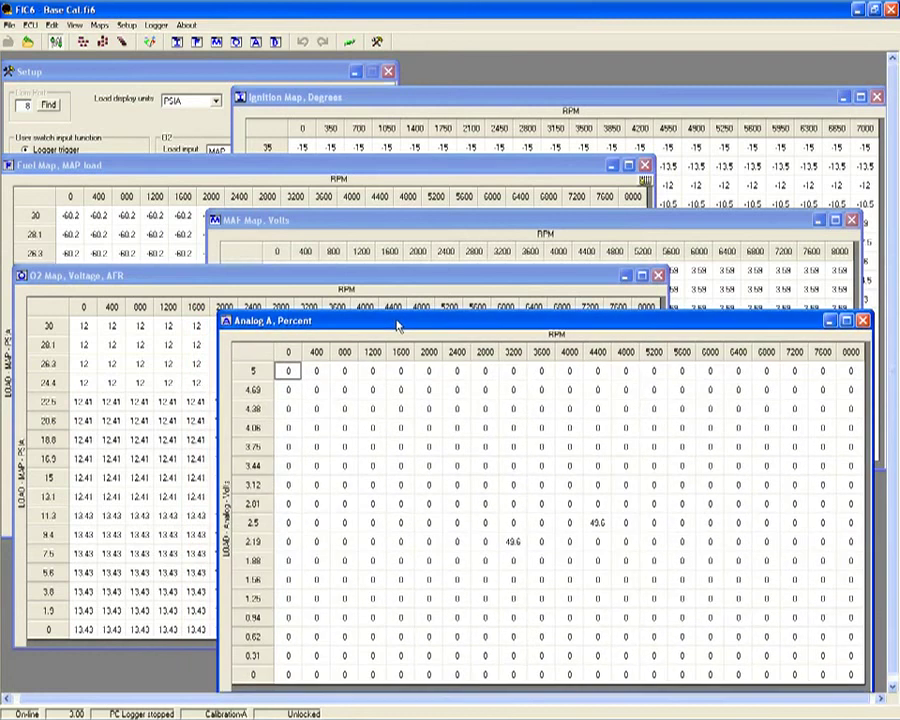
pyautogui.click(122, 42)
pyautogui.click(83, 41)
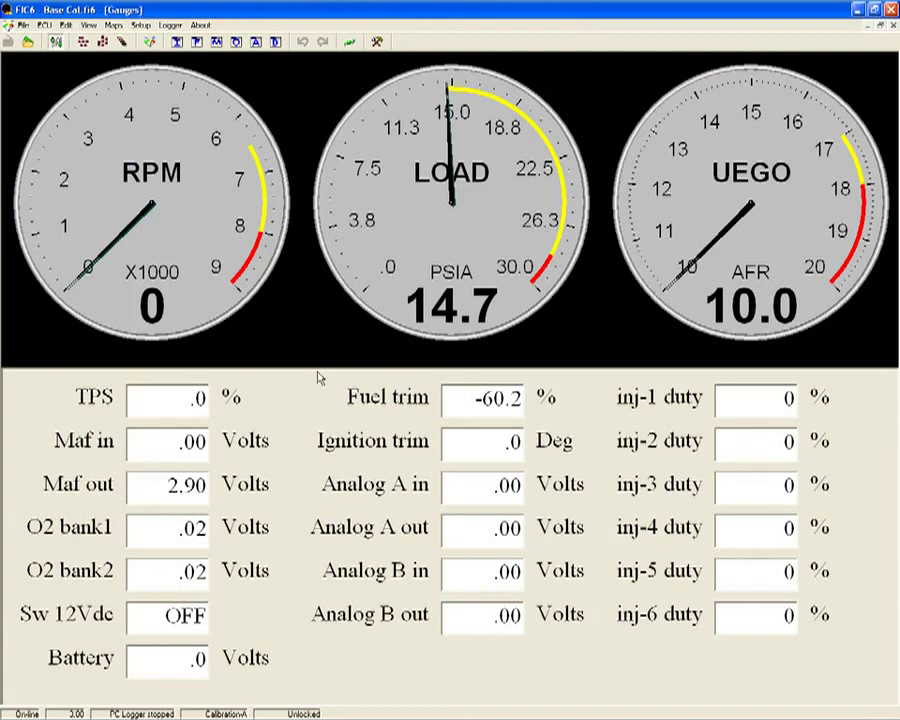
# Note the TPS and MAF-in readings, then select the LOAD gauge to switch it to Full Scale.
pyautogui.click(176, 403)
pyautogui.click(203, 447)
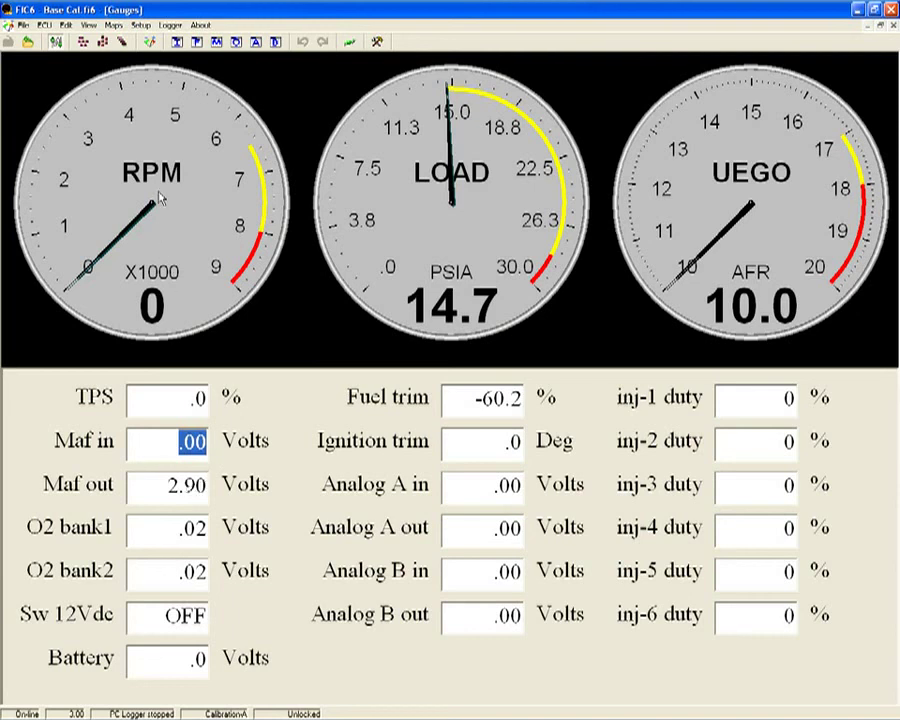
pyautogui.click(444, 216)
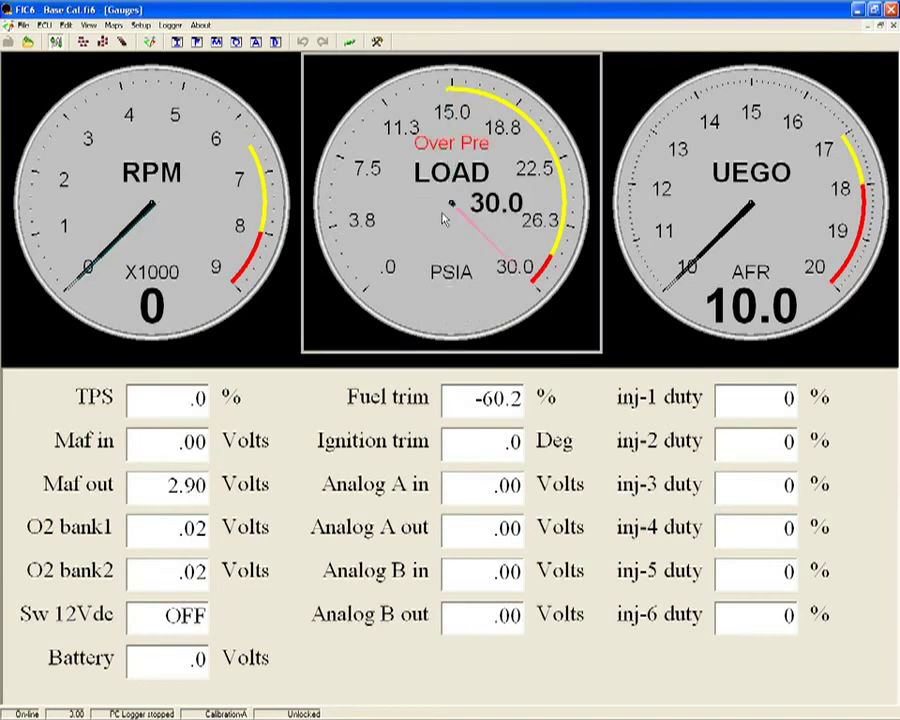